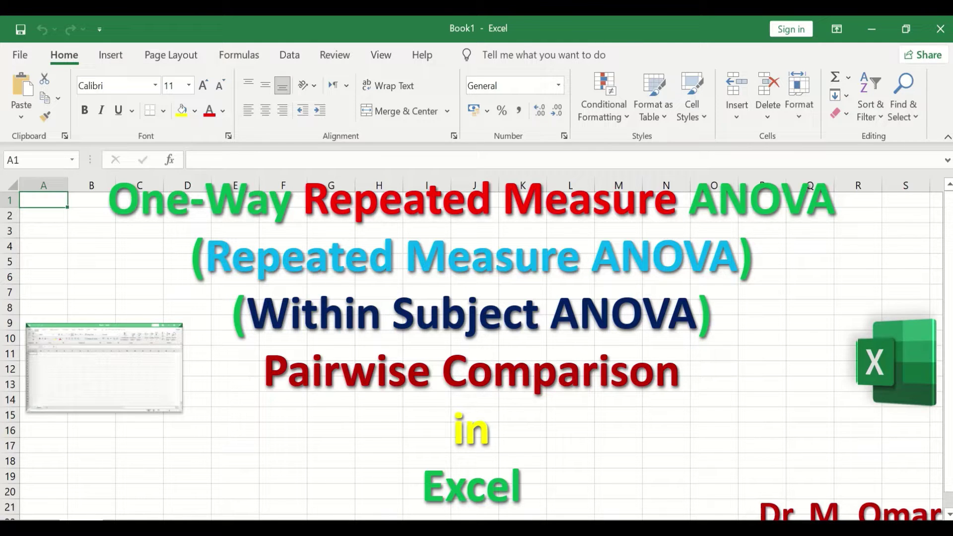
key("Escape")
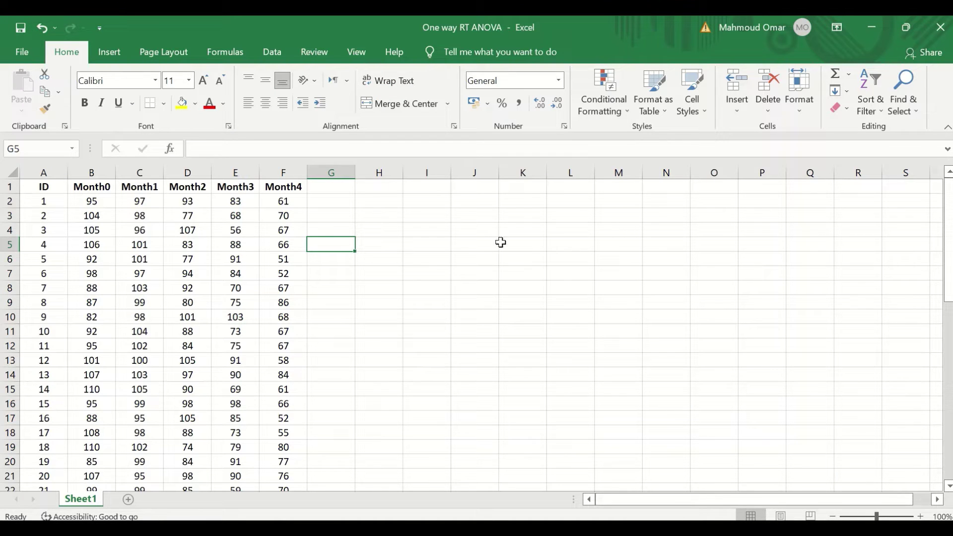
scroll(494, 264, "down", 9)
scroll(493, 276, "down", 4)
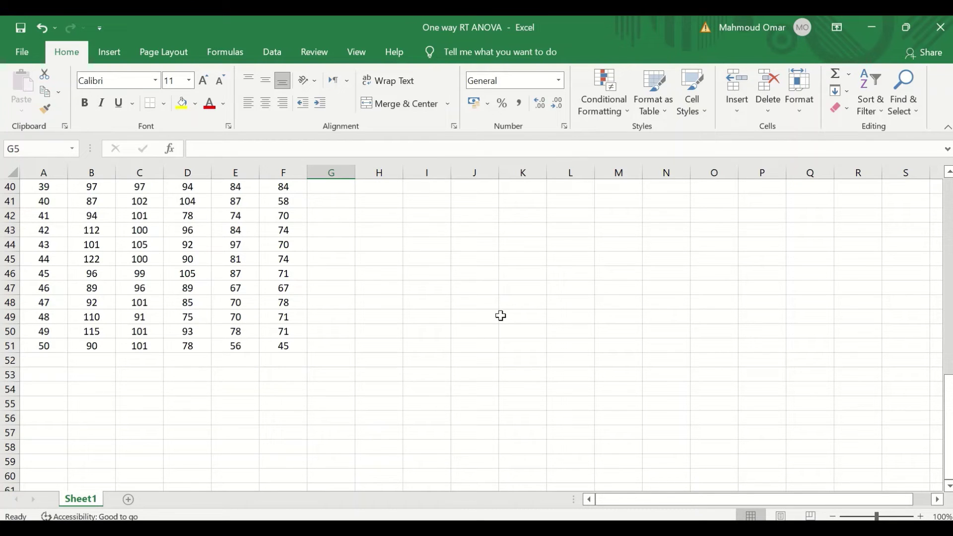
scroll(500, 316, "up", 13)
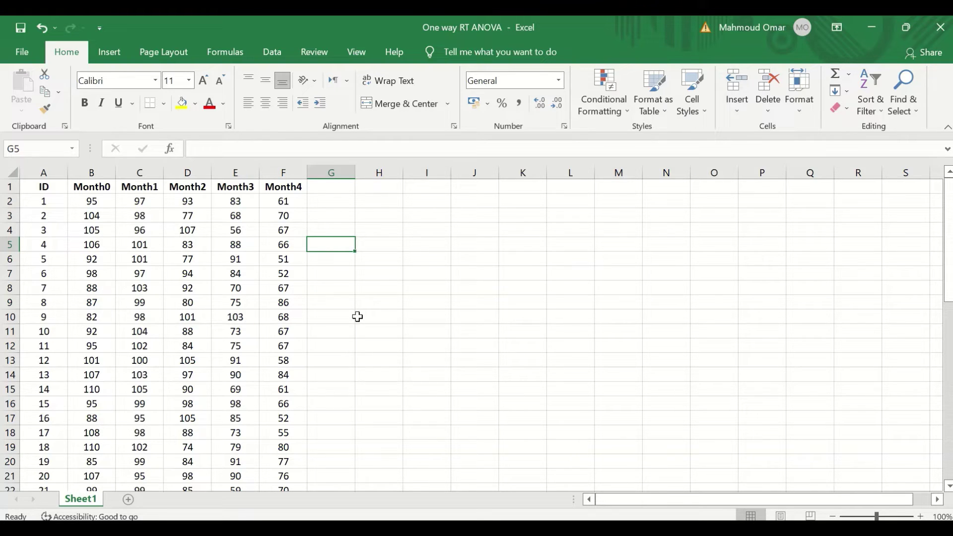
Step: Run Anova: Two-Factor Without Replication on range B1:F51 with labels, alpha 0.05 and output on a new worksheet
left_click(269, 51)
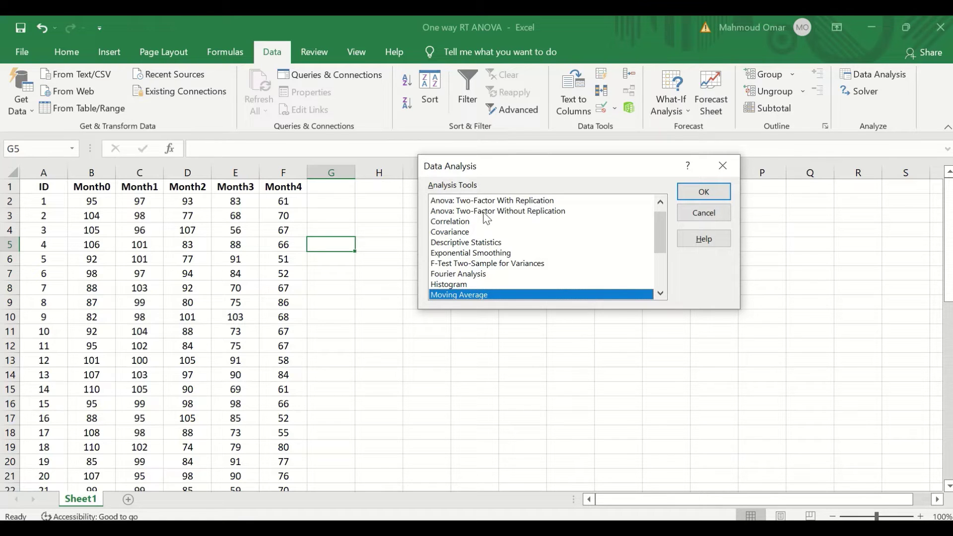
left_click(486, 213)
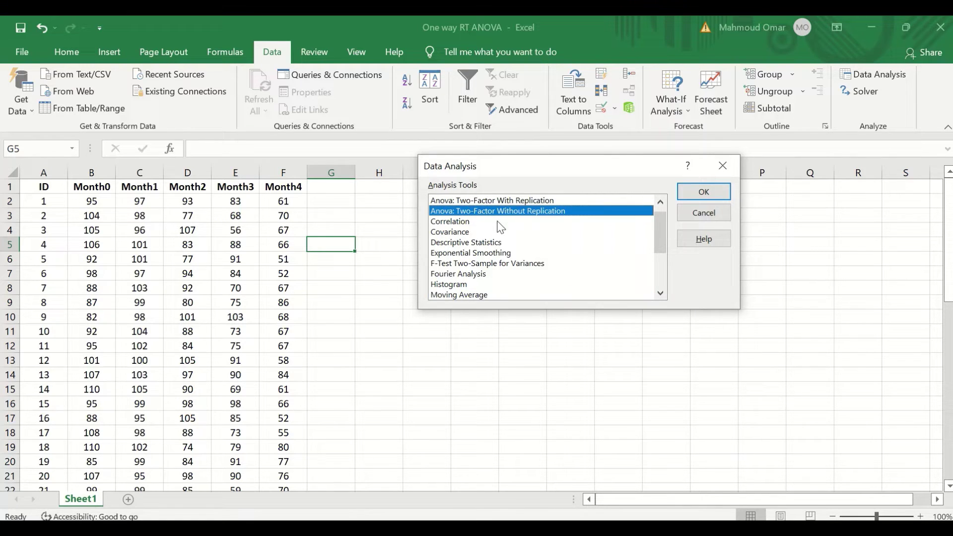
left_click(726, 199)
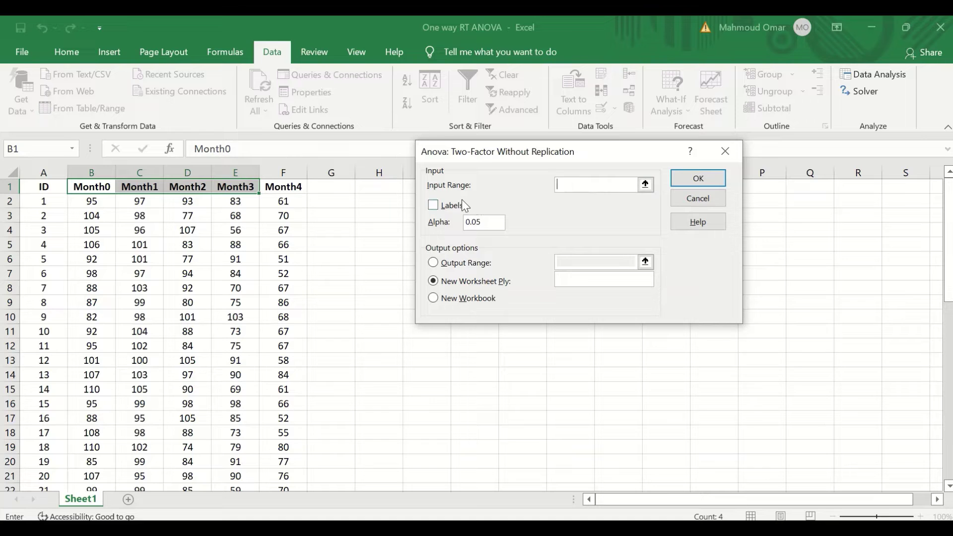
left_click(645, 185)
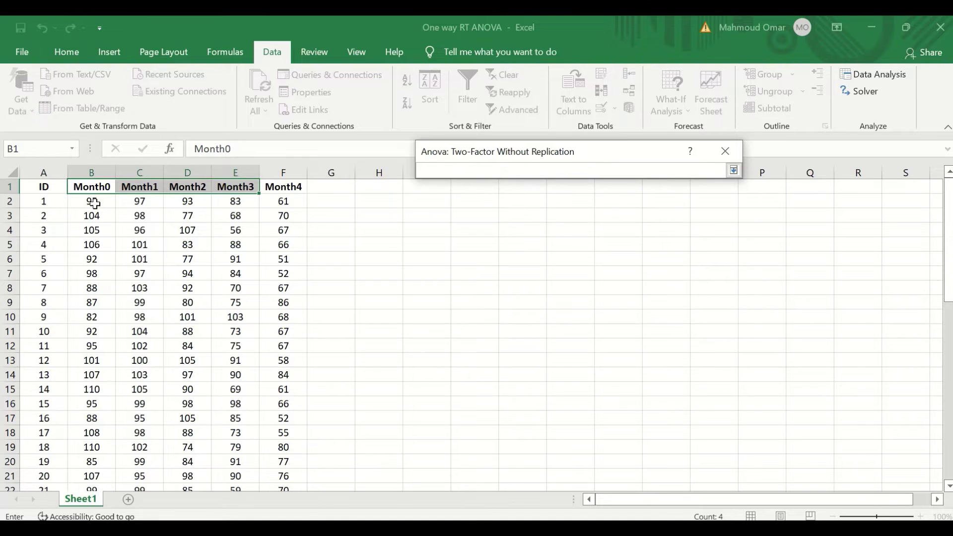
left_click_drag(82, 187, 267, 449)
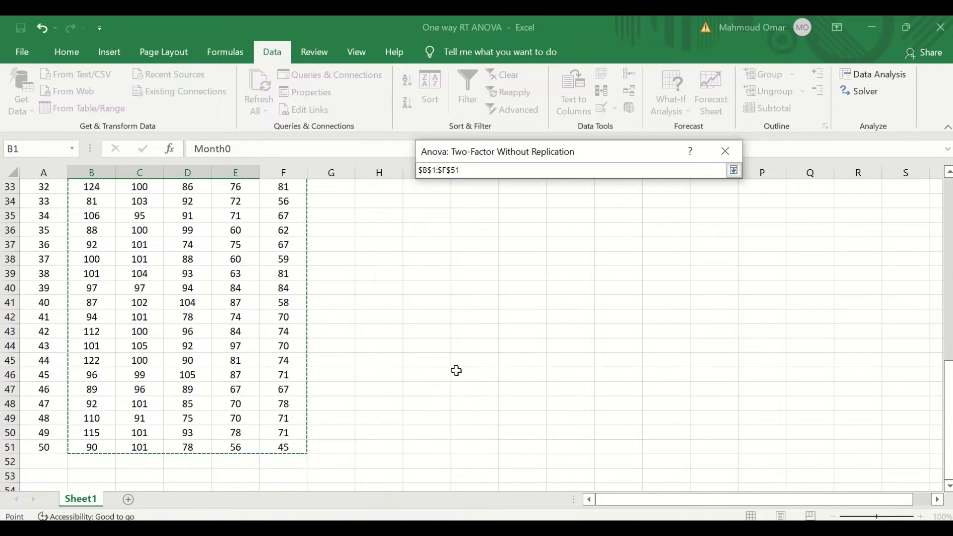
scroll(477, 347, "up", 11)
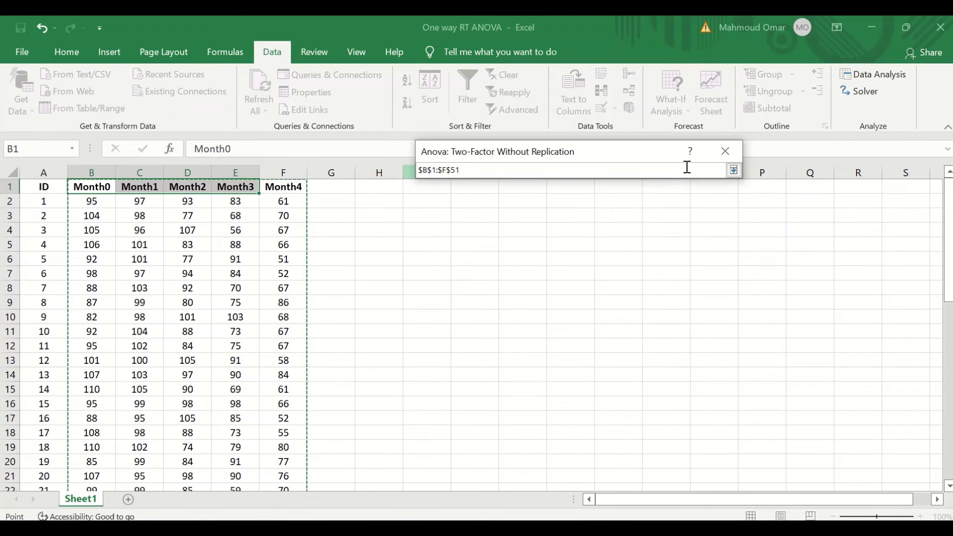
left_click(735, 171)
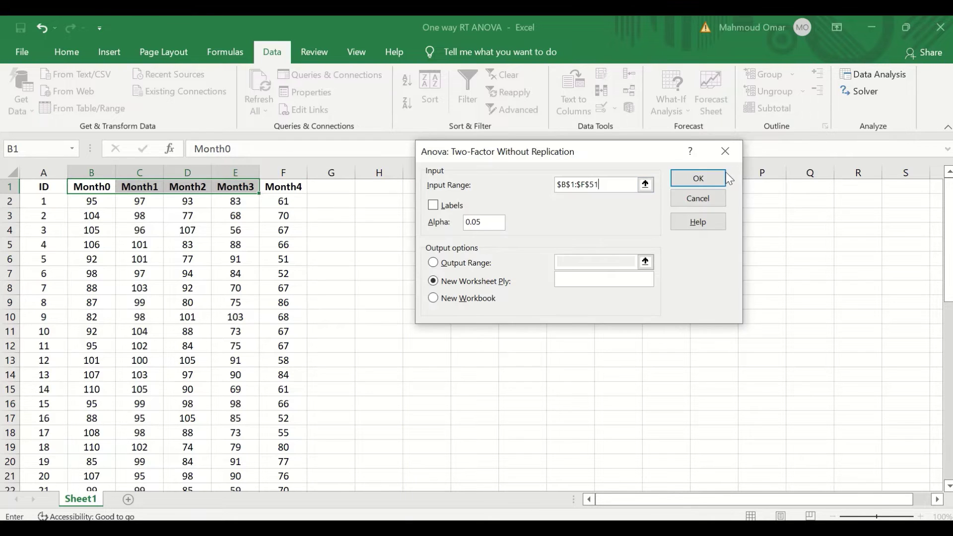
left_click(439, 207)
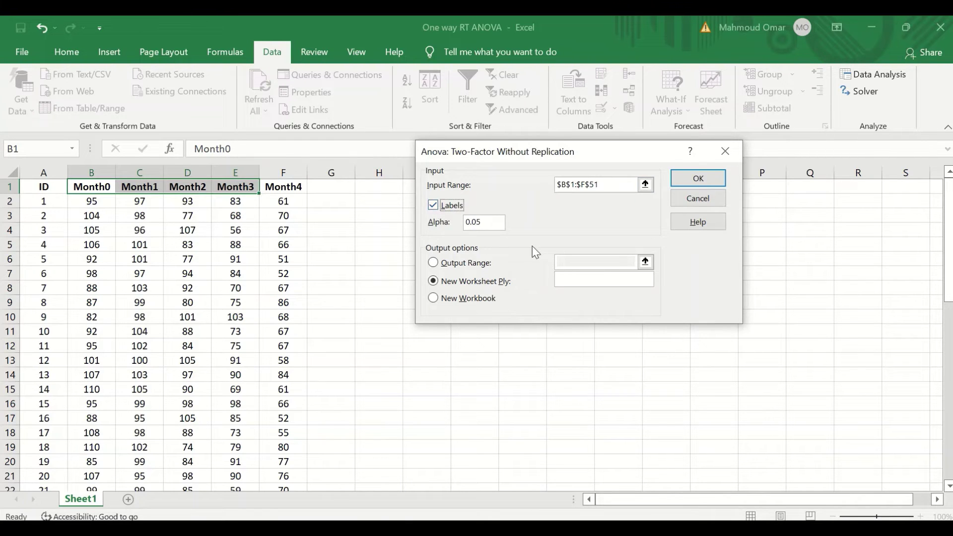
left_click(677, 178)
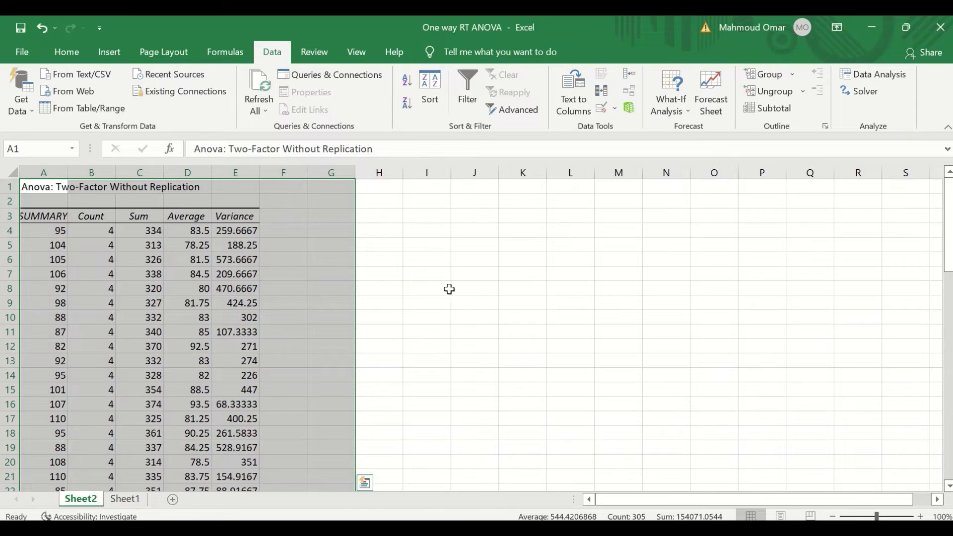
Step: Examine the summary statistics in the ANOVA output and the Columns row of the ANOVA table
scroll(448, 290, "down", 12)
scroll(464, 293, "down", 4)
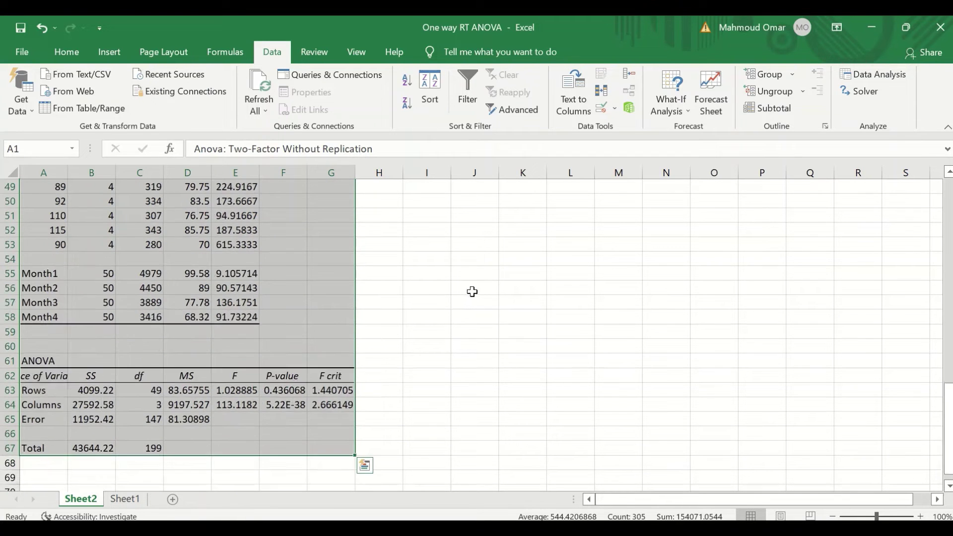
scroll(486, 292, "up", 4)
scroll(487, 292, "up", 12)
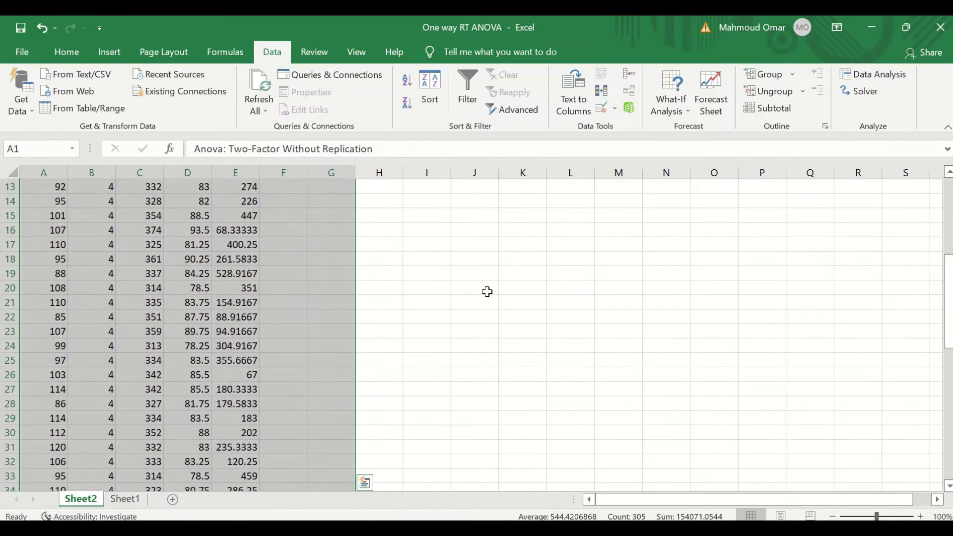
scroll(286, 271, "down", 11)
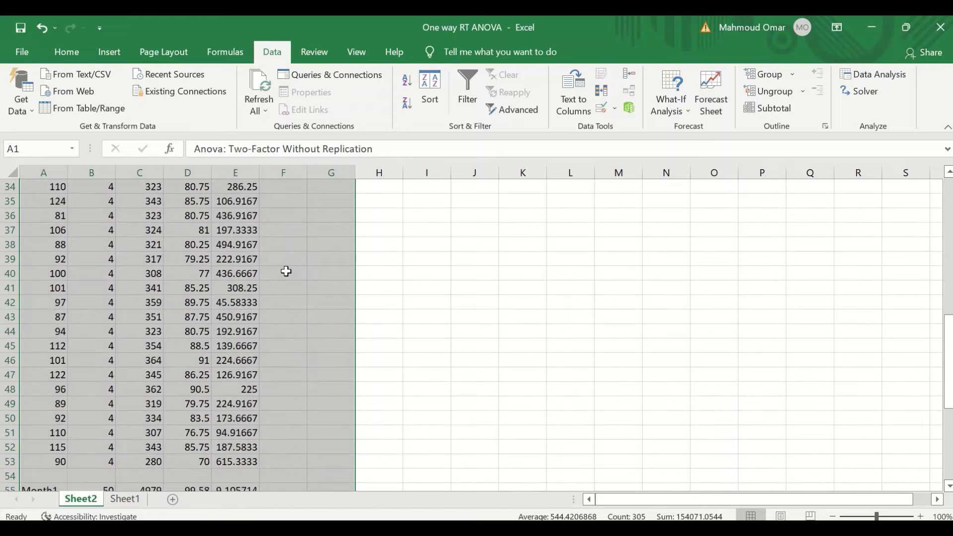
scroll(303, 278, "up", 11)
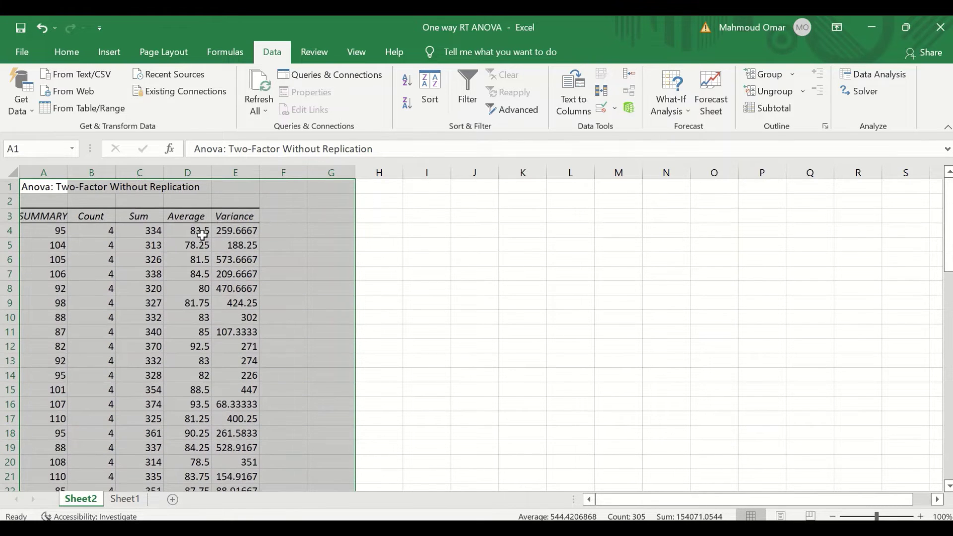
scroll(263, 245, "down", 12)
scroll(263, 245, "down", 5)
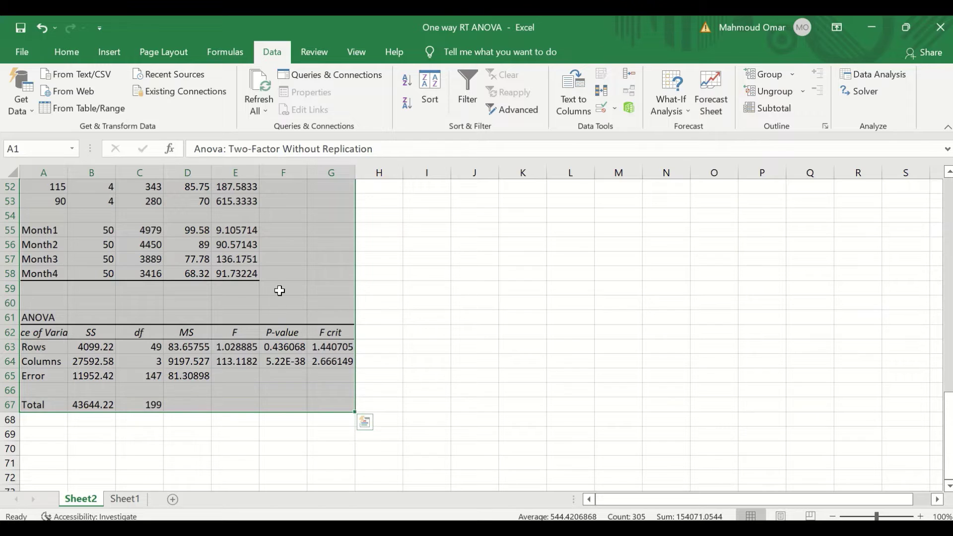
scroll(279, 287, "down", 1)
left_click(397, 274)
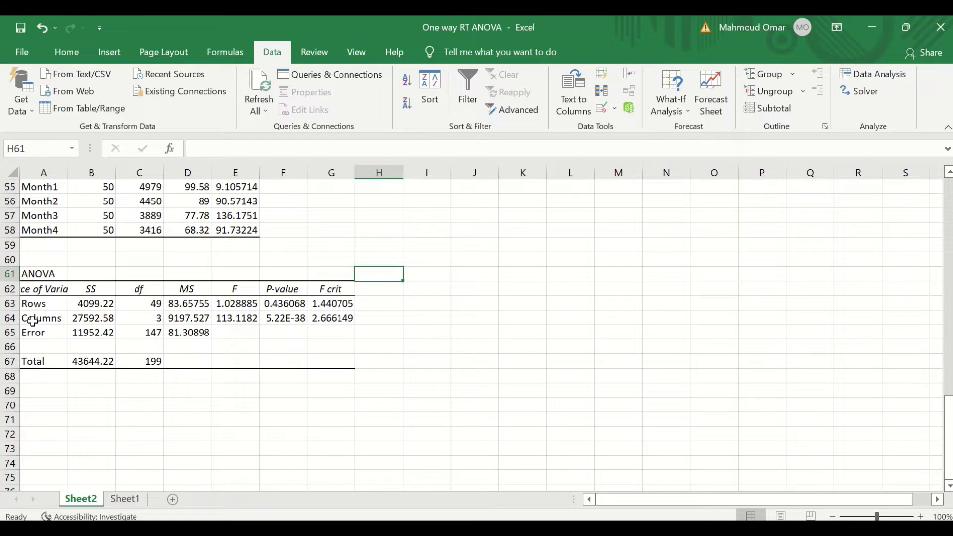
left_click_drag(32, 320, 338, 318)
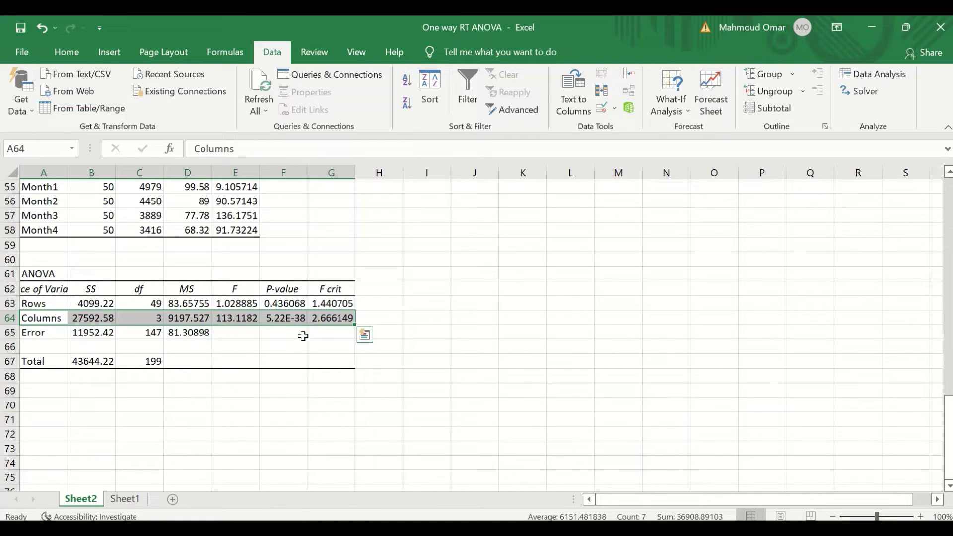
Step: Autofit the P-value column and reduce the Columns row P-value in F64 to no decimal places
double_click(306, 173)
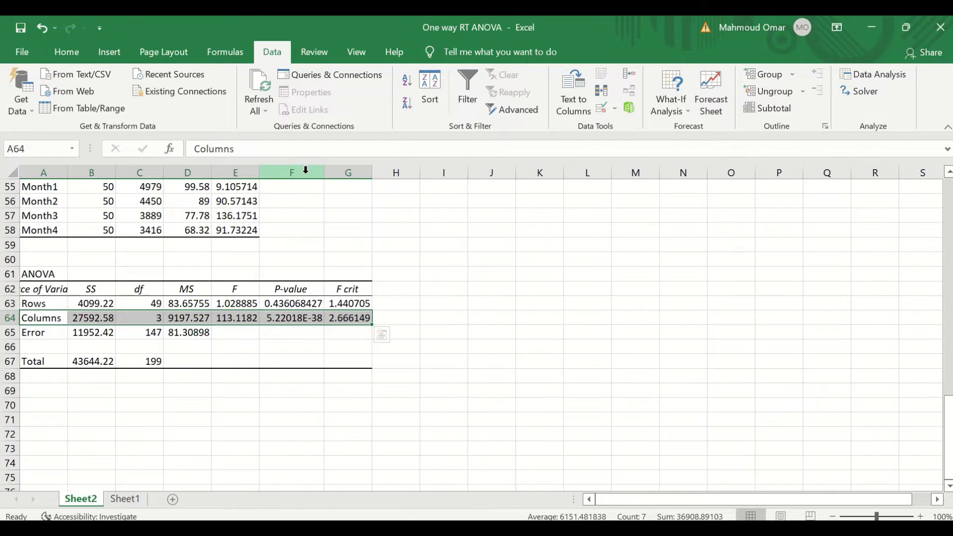
left_click(289, 318)
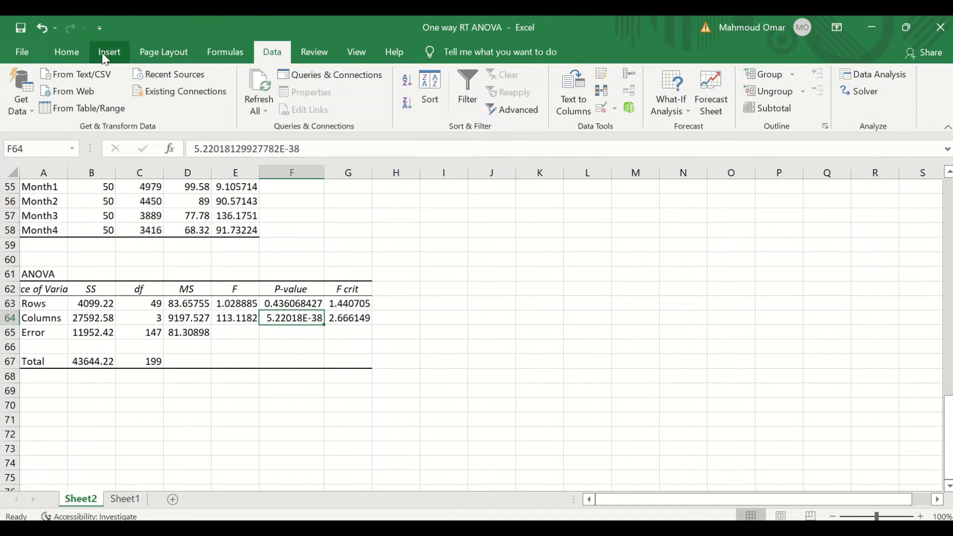
left_click(75, 51)
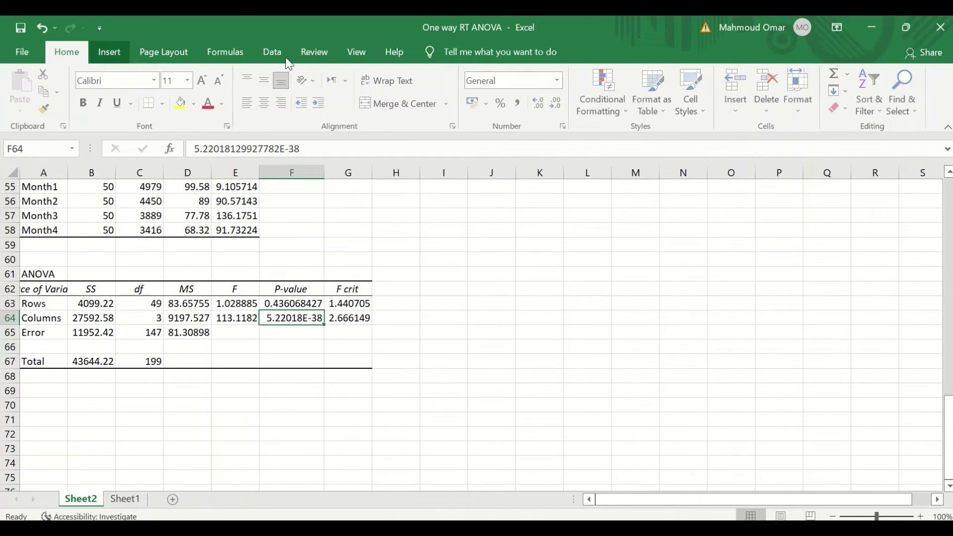
left_click(552, 106)
left_click(554, 107)
left_click(553, 111)
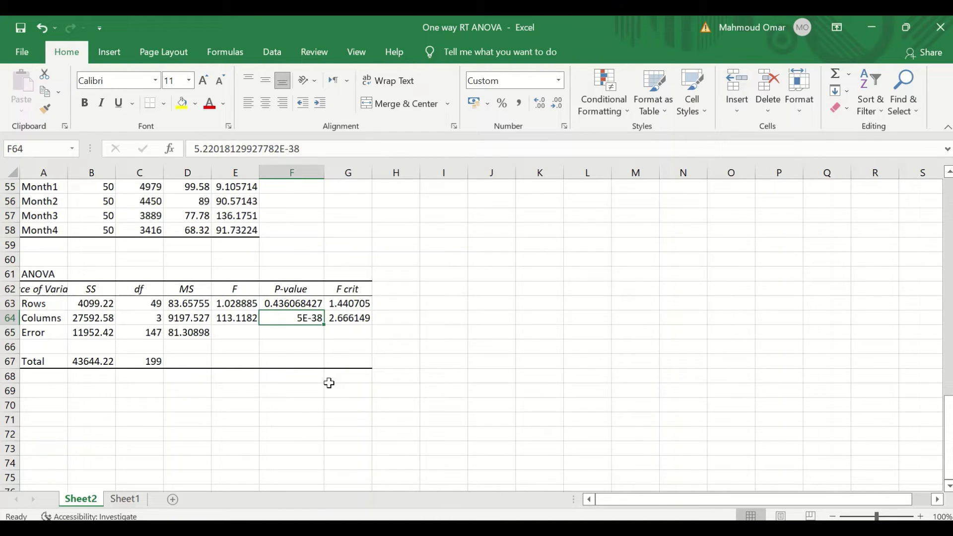
Step: Copy the Month0 and Month1 columns on Sheet1 and paste them side by side starting at I1
left_click(135, 499)
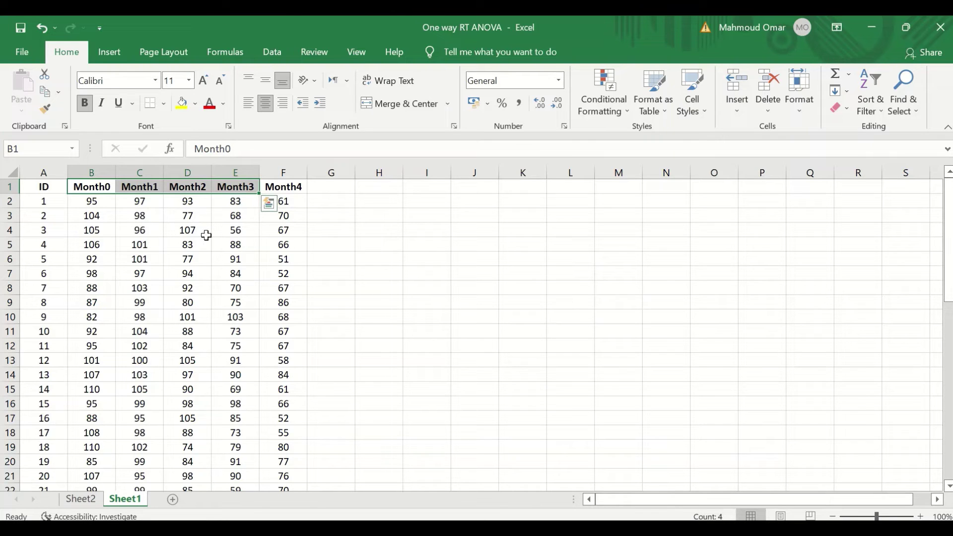
left_click(353, 193)
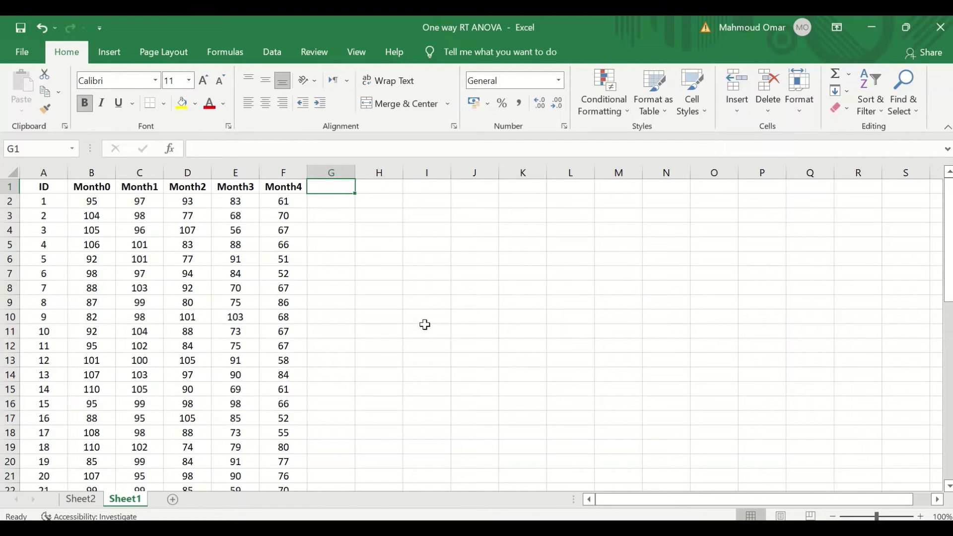
left_click_drag(427, 172, 715, 172)
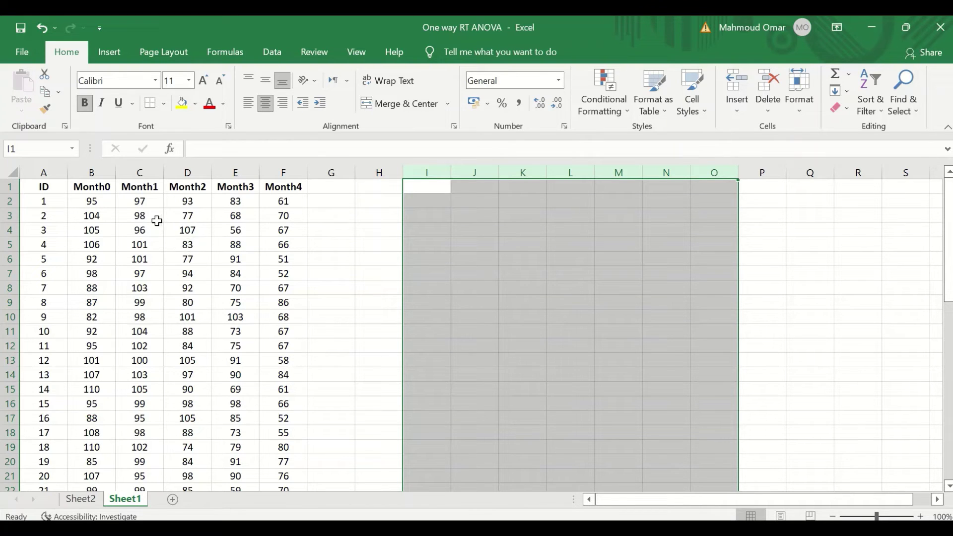
left_click_drag(110, 172, 126, 192)
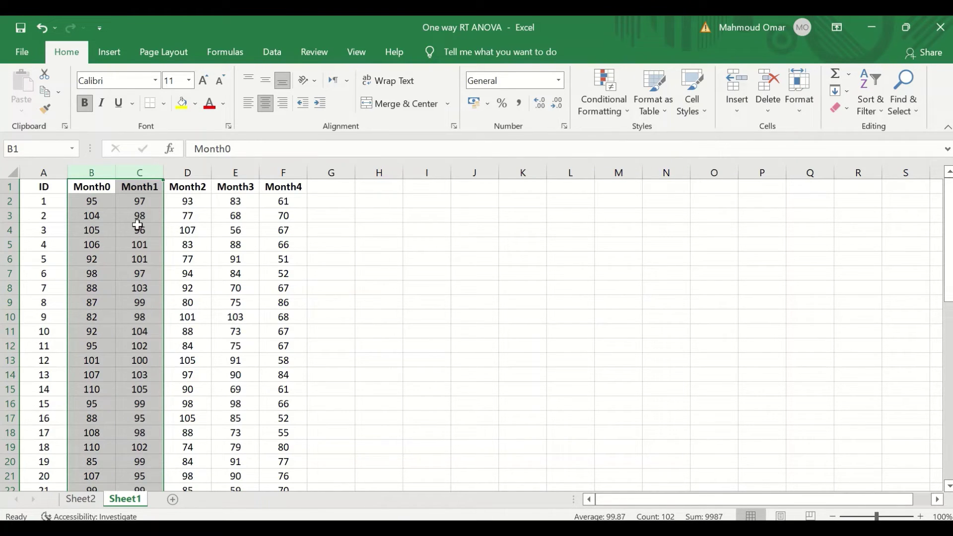
key("ctrl+c")
left_click(425, 189)
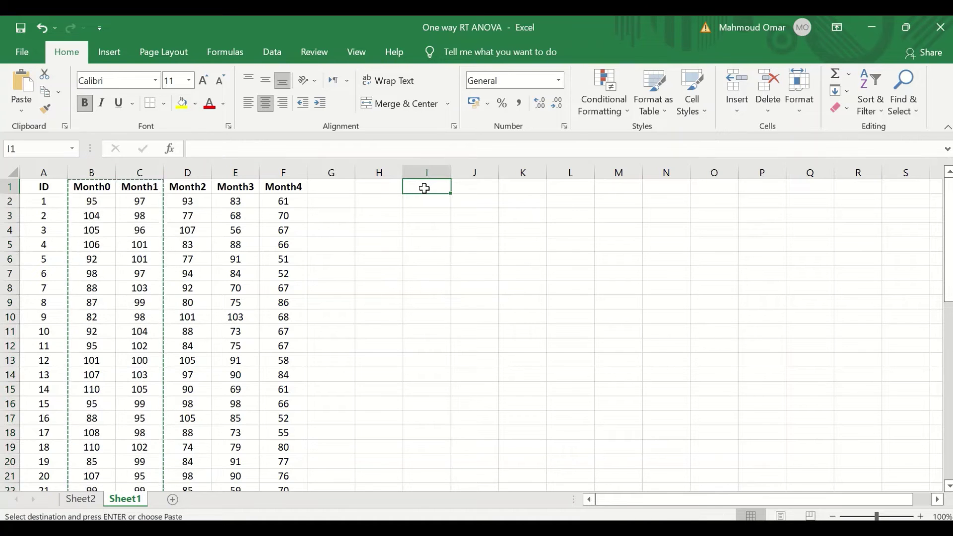
key("ctrl+v")
key("ctrl")
Step: Copy the Month0 data to column L and the Month2 data to column M as the second comparison pair
left_click(106, 187)
key("ctrl+shift+Down")
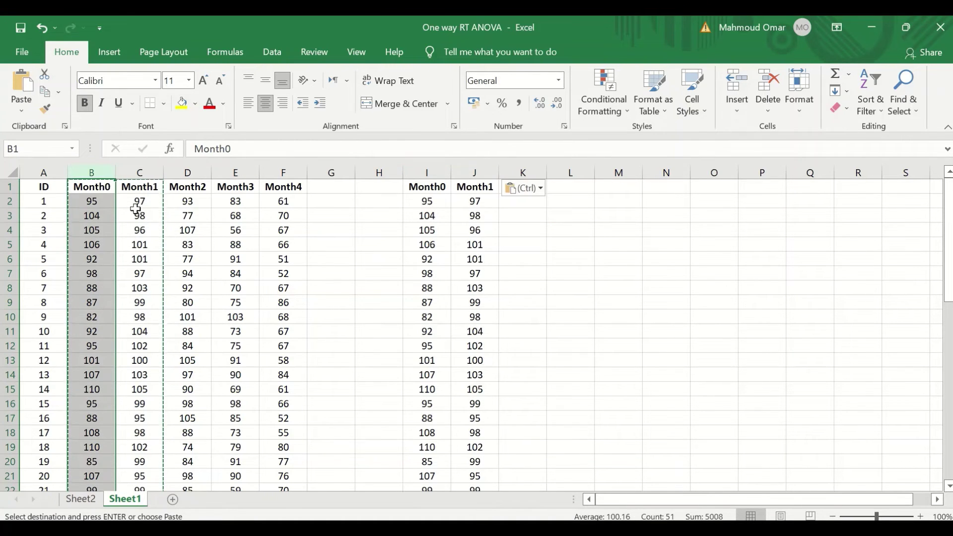
key("ctrl+c")
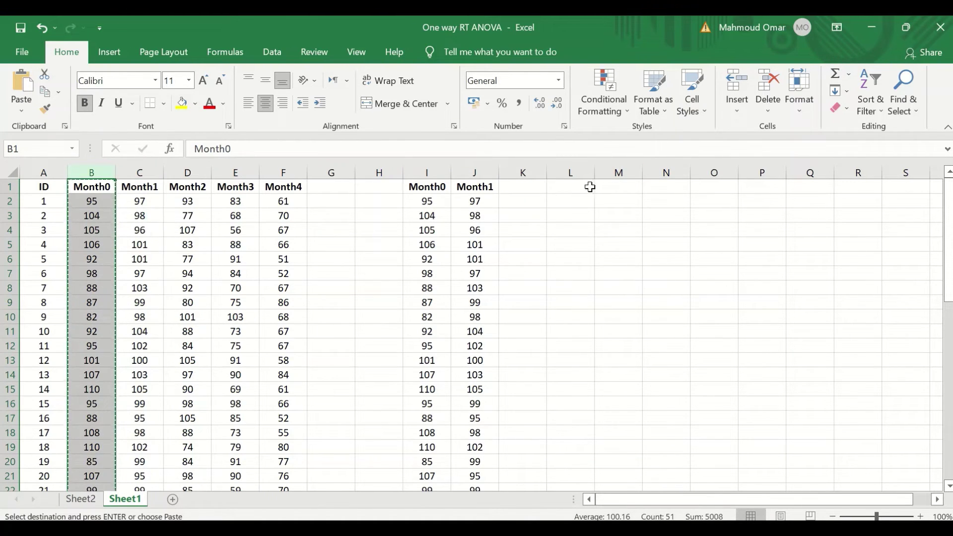
left_click(588, 188)
key("ctrl+v")
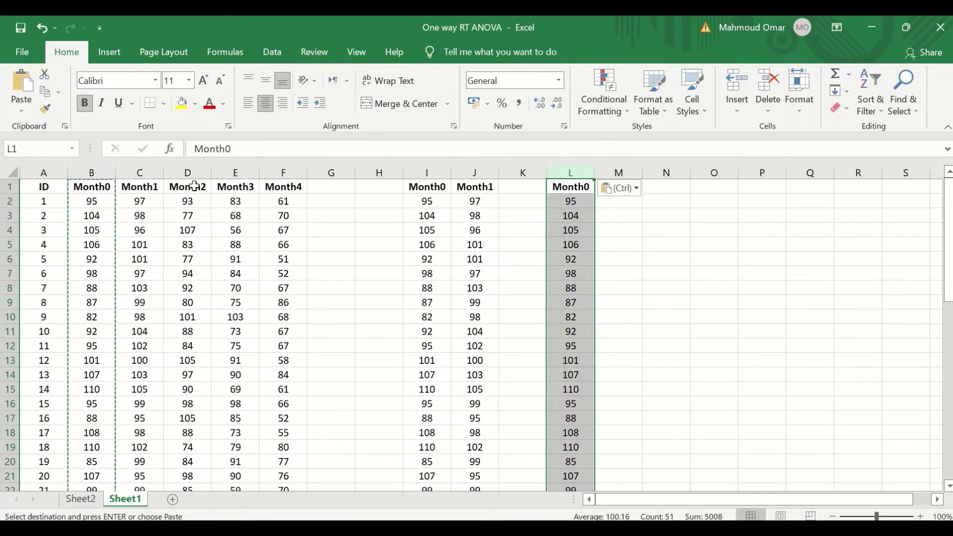
left_click(194, 186)
key("ctrl+shift+Down")
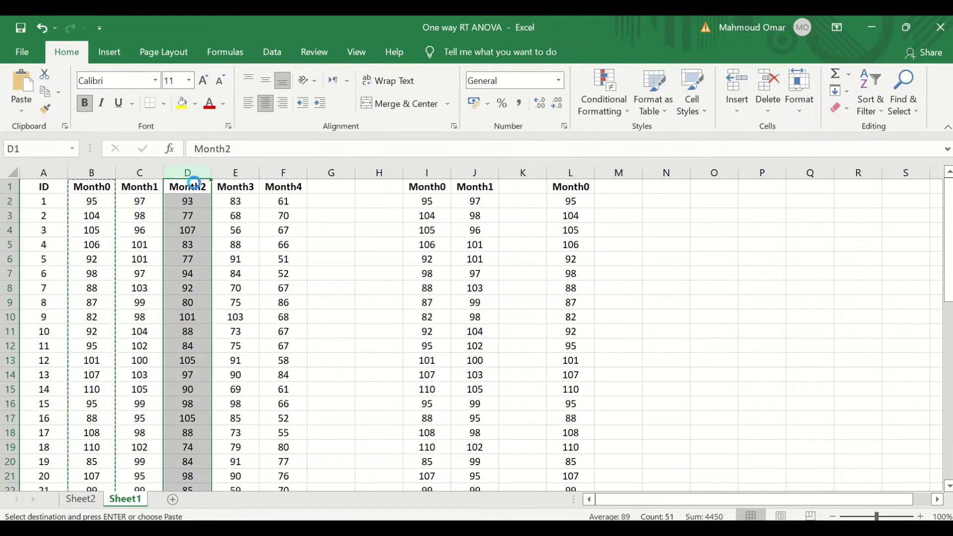
key("ctrl+c")
left_click(616, 187)
key("ctrl+v")
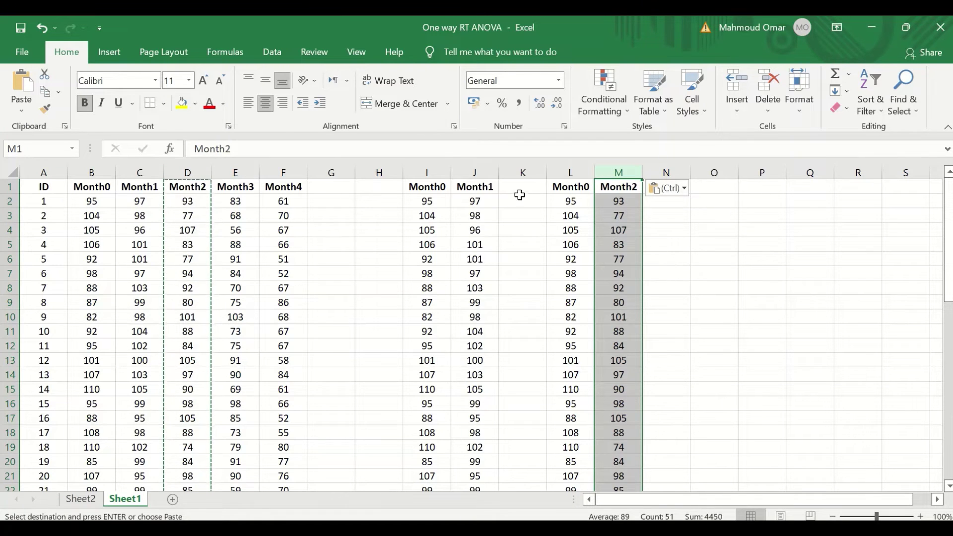
Step: Start a t-Test: Paired Two Sample for Means and set the Variable 1 range to the Month0 data in I1:I51
key("alt+a")
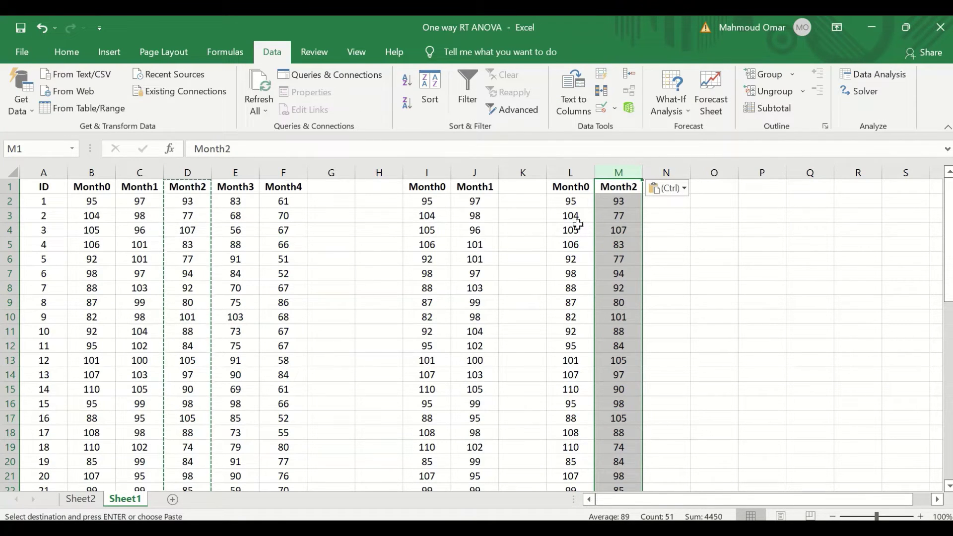
left_click(873, 75)
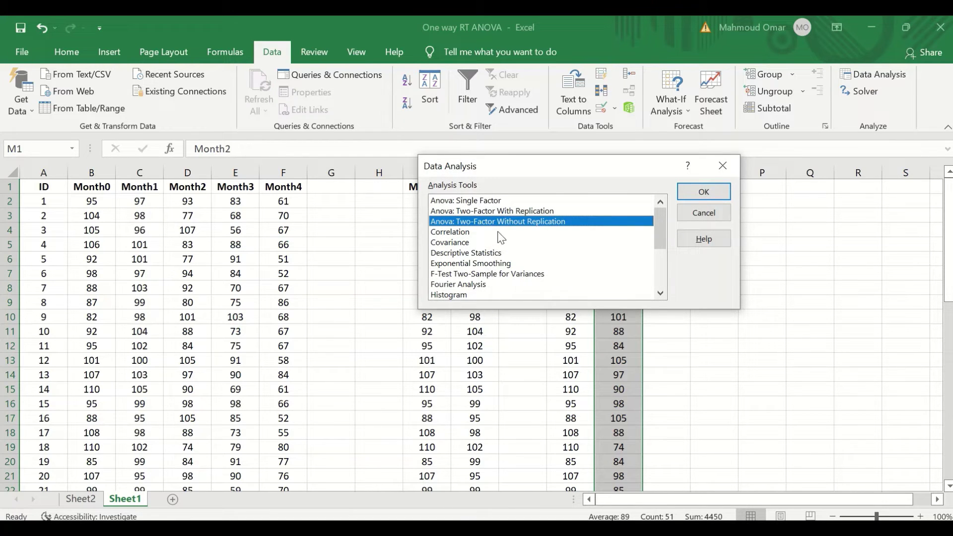
scroll(522, 251, "down", 3)
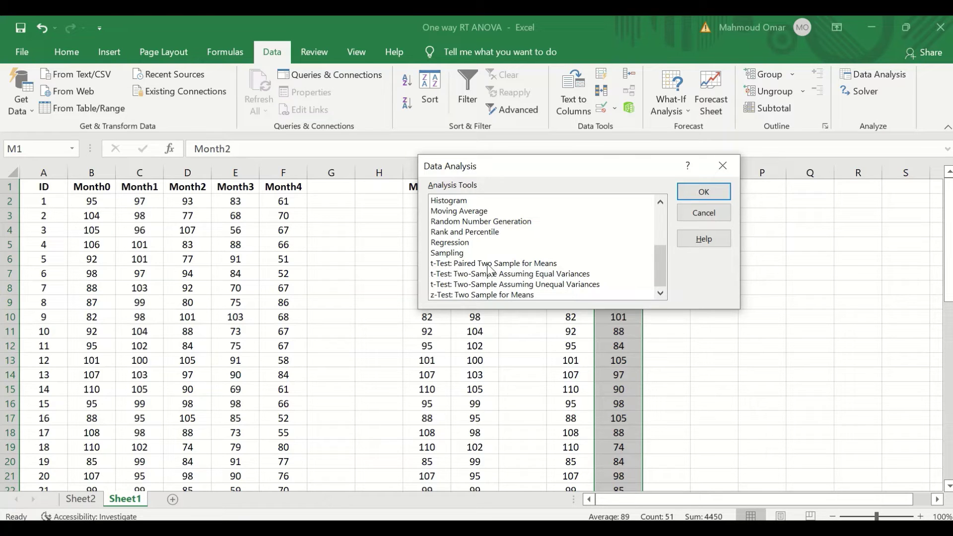
left_click(516, 267)
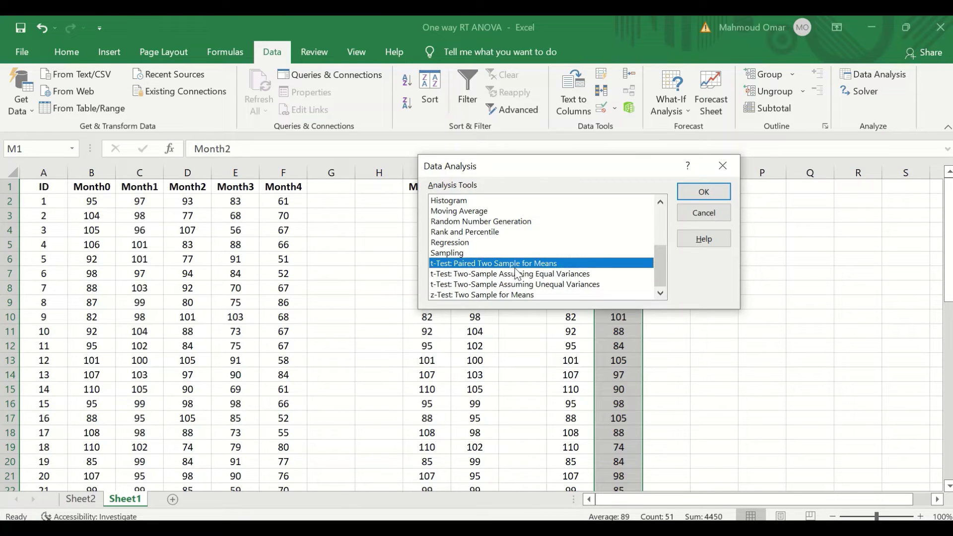
left_click(702, 193)
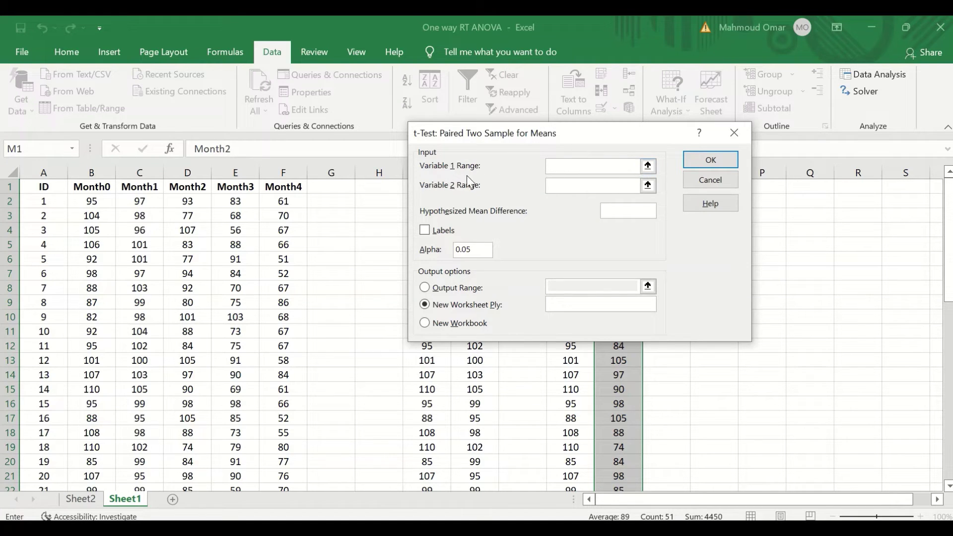
left_click(648, 166)
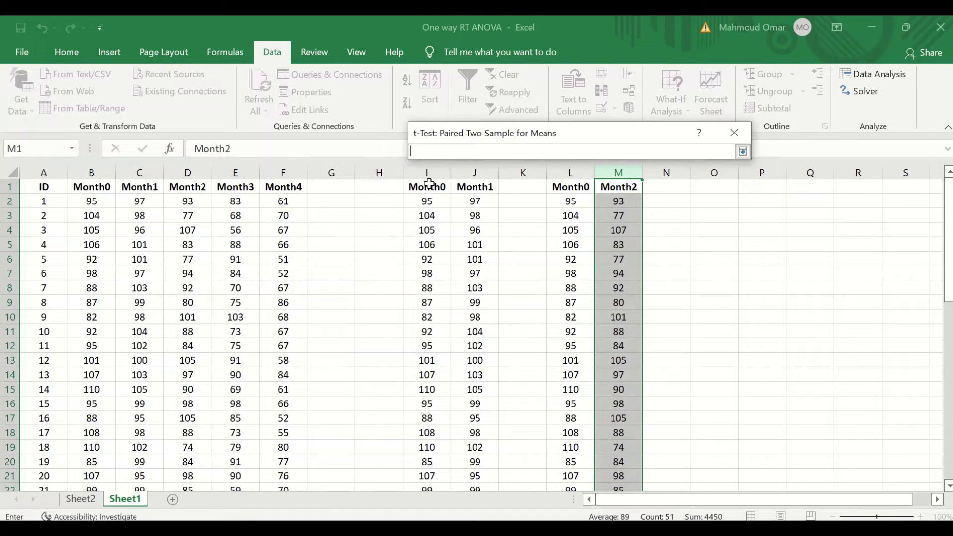
left_click_drag(429, 183, 427, 460)
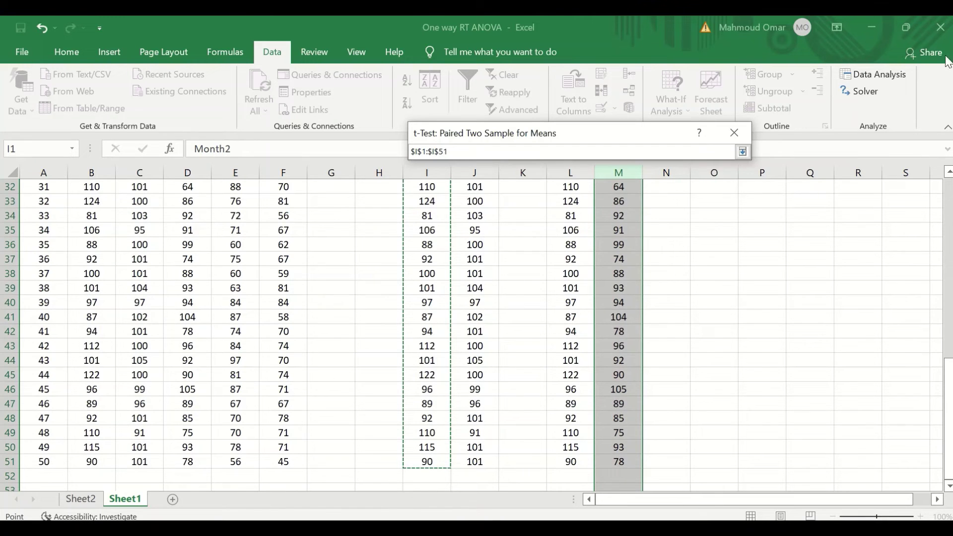
left_click(740, 154)
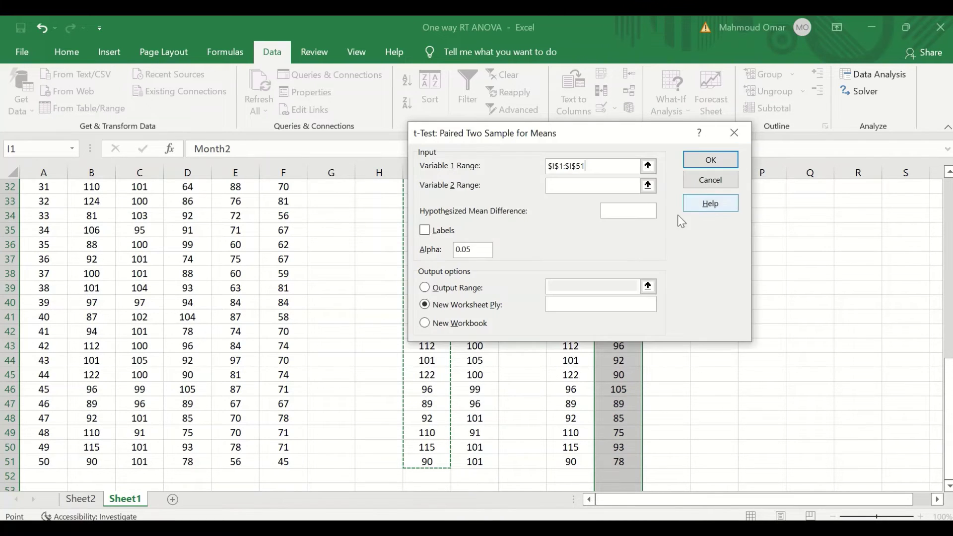
Step: Set the Variable 2 range to the Month1 data in J1:J51, include labels, and run the paired t-test to a new worksheet
left_click(647, 185)
scroll(517, 199, "up", 10)
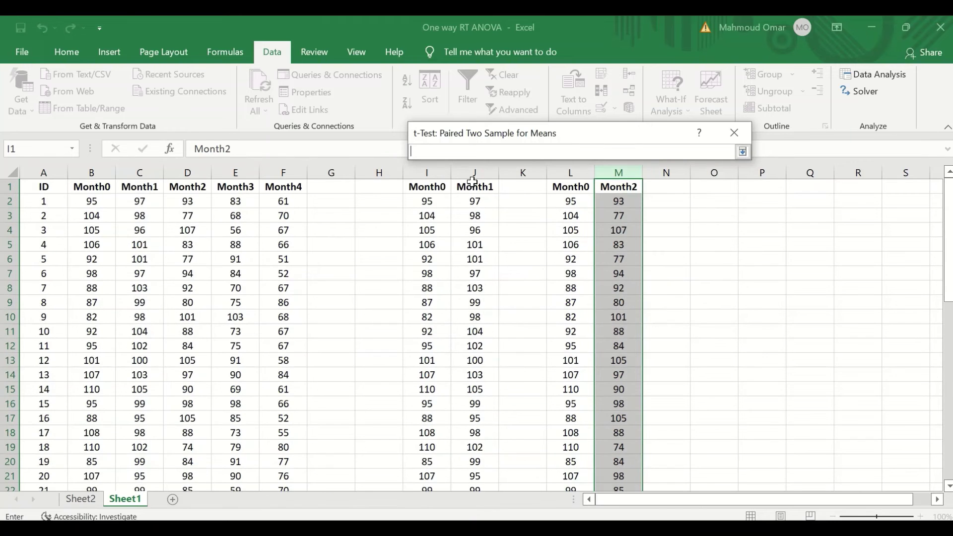
left_click_drag(474, 181, 479, 464)
left_click(743, 151)
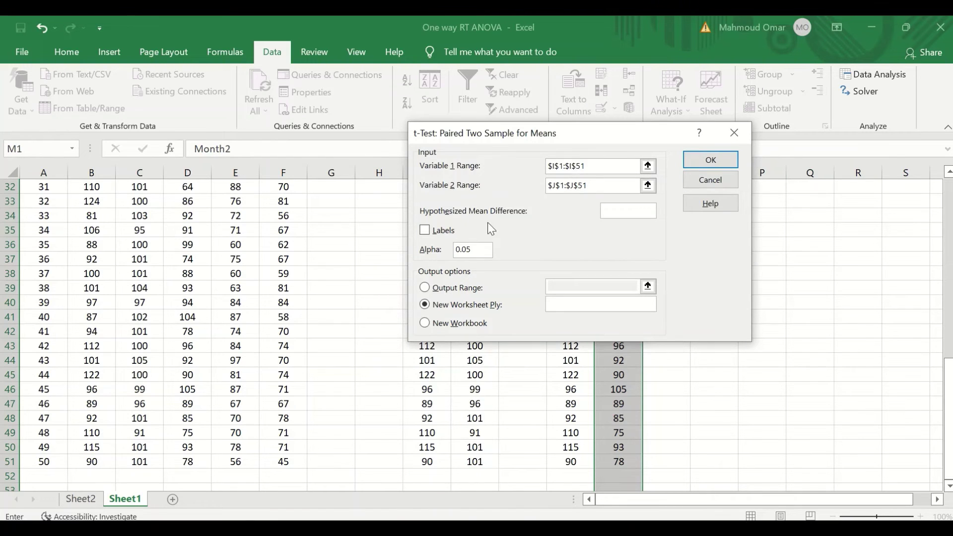
left_click(425, 231)
left_click(717, 159)
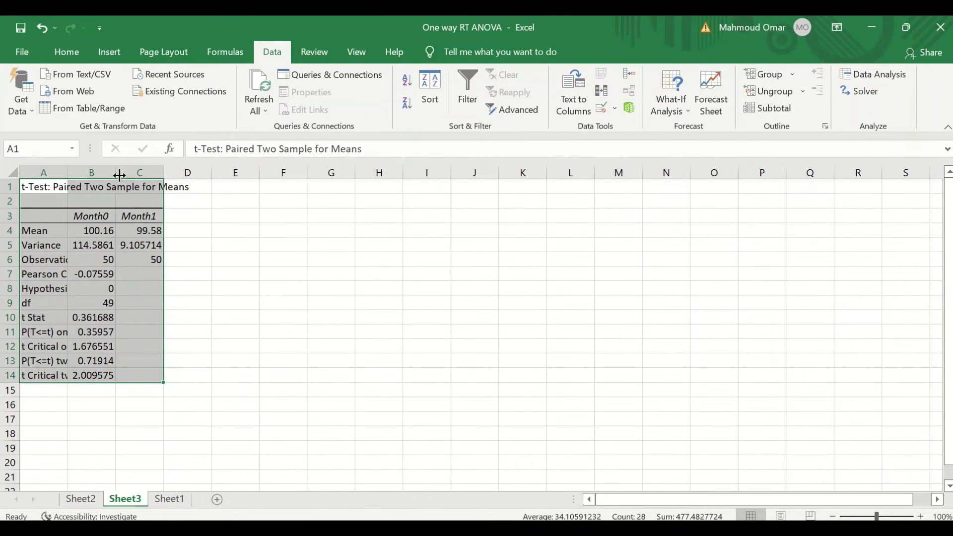
Step: Autofit columns B and A of the Month0–Month1 t-test output and select the two-tail P-value in B13
left_click(216, 218)
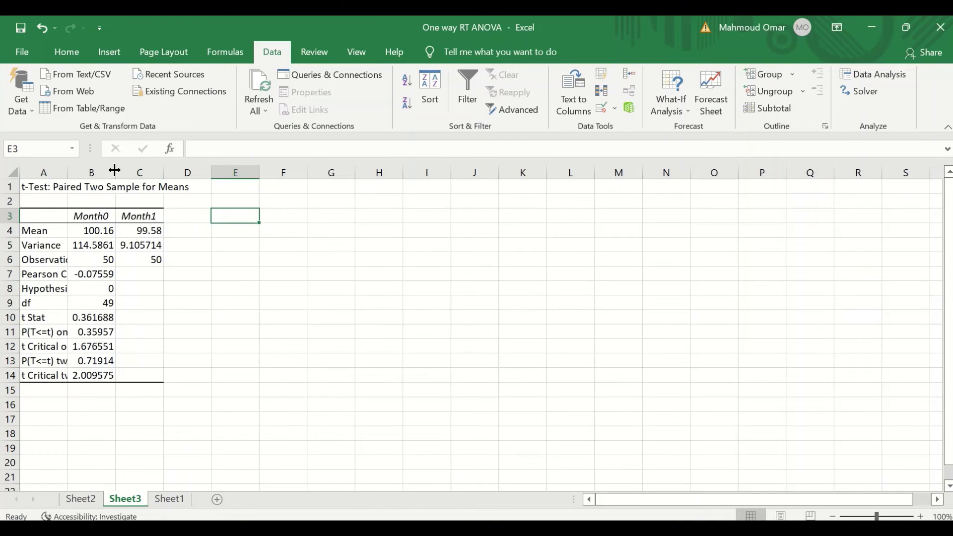
double_click(114, 170)
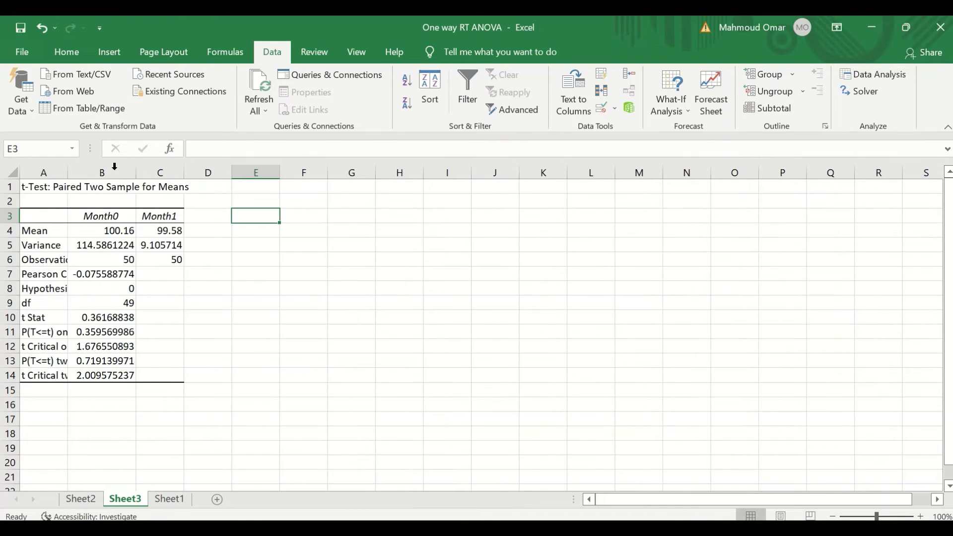
double_click(69, 171)
left_click(227, 362)
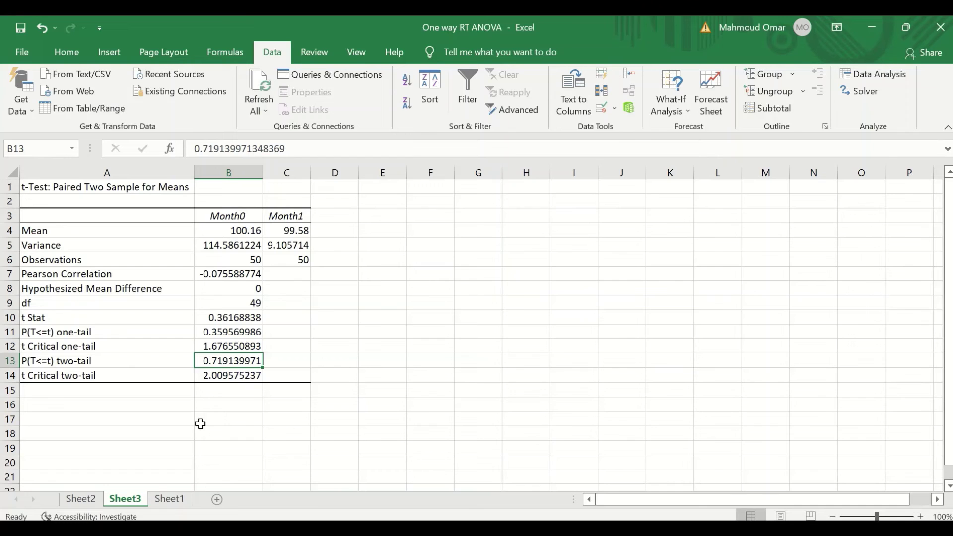
Step: Start another paired two-sample t-test from Sheet1 with the Variable 1 range set to the second Month0 copy in L1:L51
left_click(168, 499)
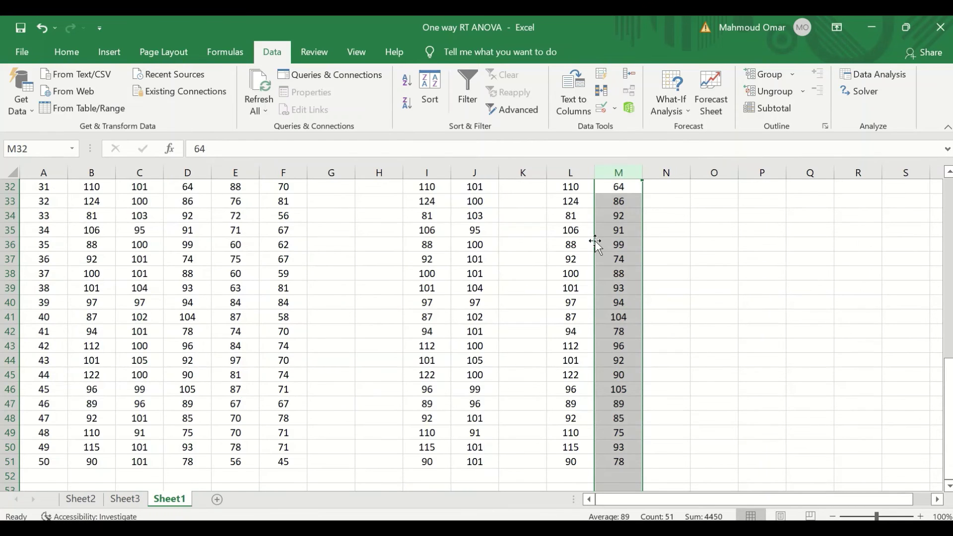
scroll(624, 308, "up", 4)
scroll(623, 308, "up", 6)
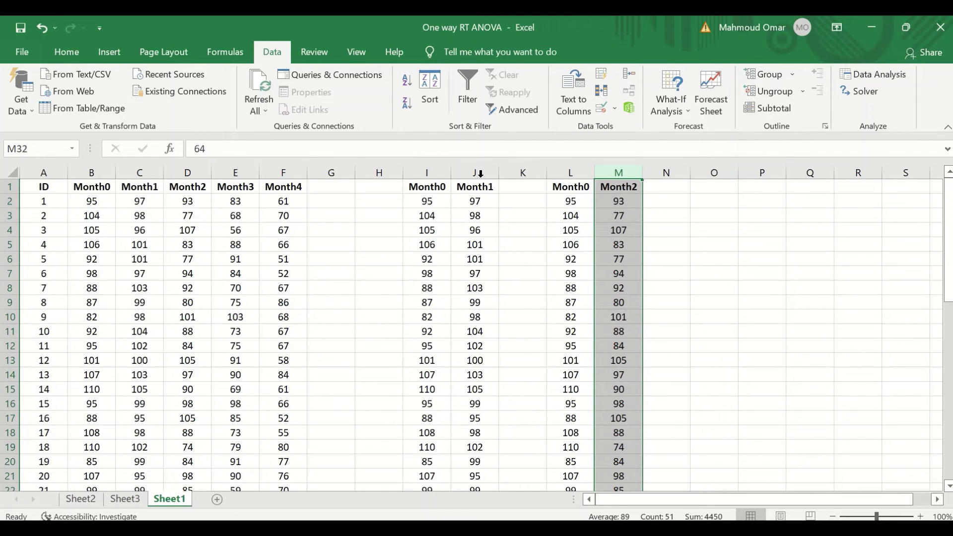
left_click(863, 74)
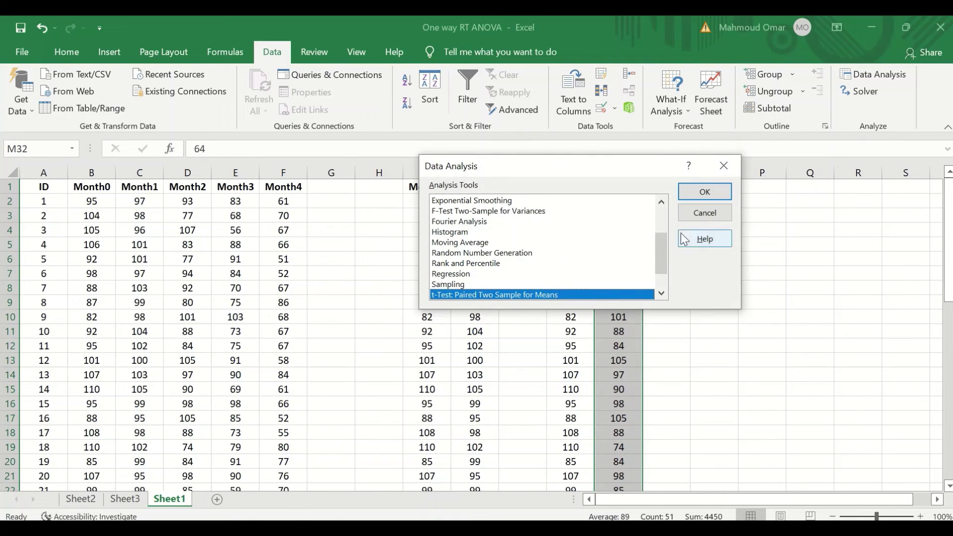
left_click(708, 193)
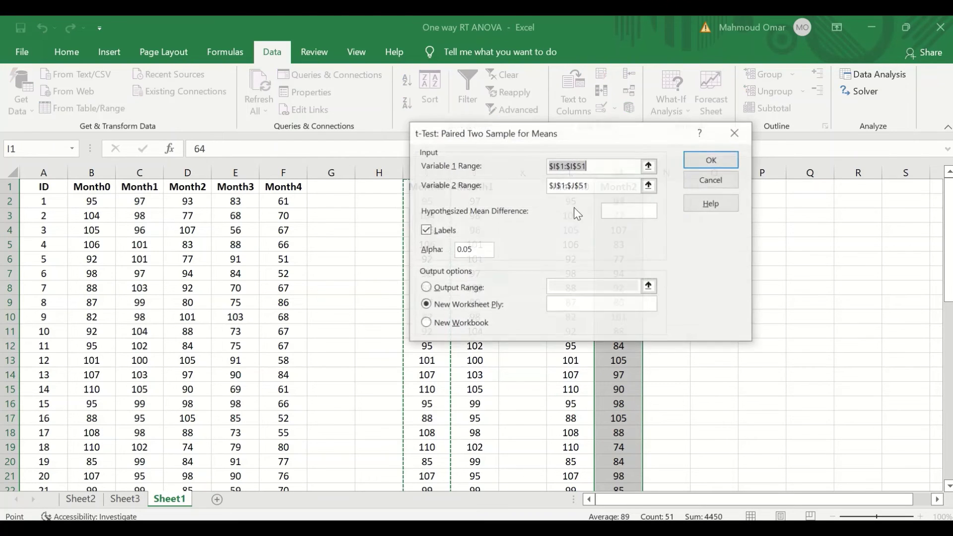
left_click(649, 165)
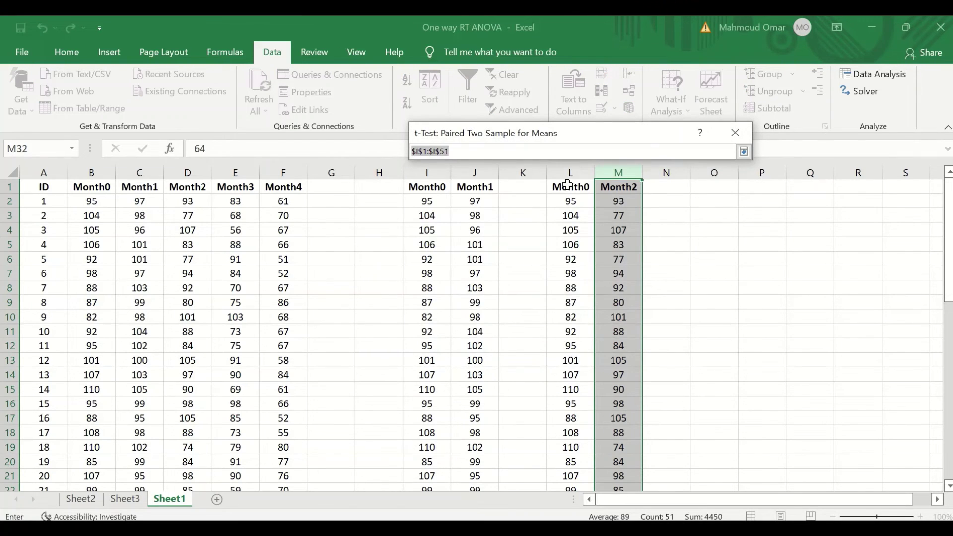
left_click_drag(569, 182, 561, 470)
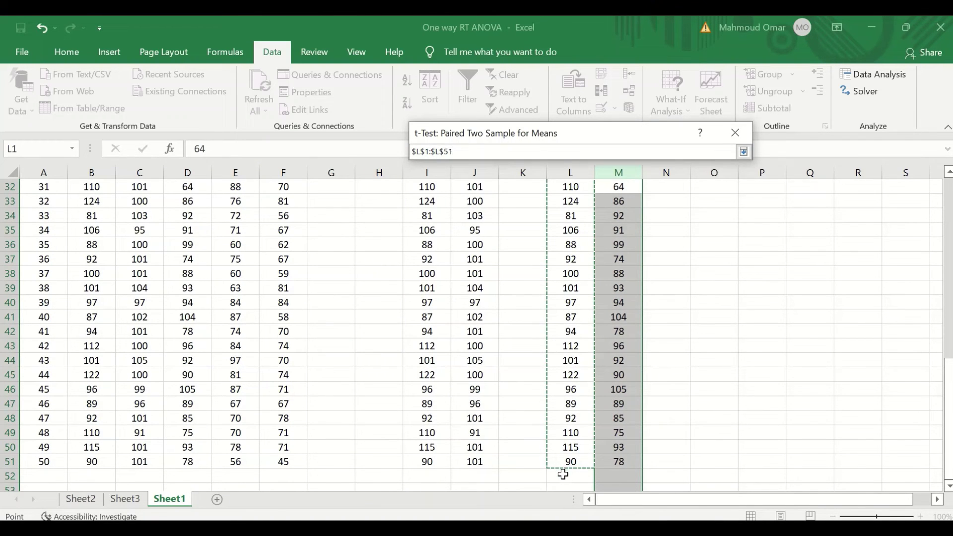
left_click(744, 151)
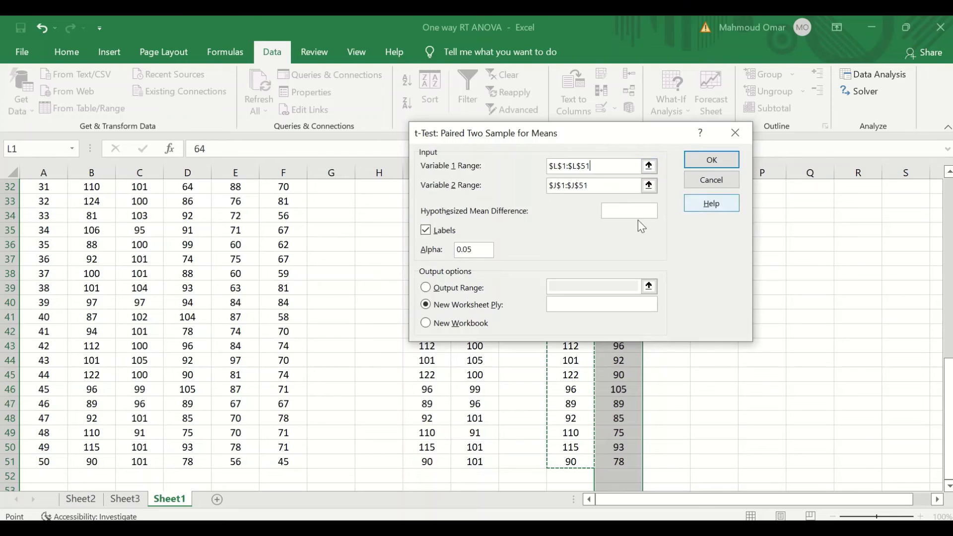
Step: Set the Variable 2 range to the Month2 data in M1:M51 and run the paired t-test to a new worksheet
left_click(649, 186)
left_click(628, 188)
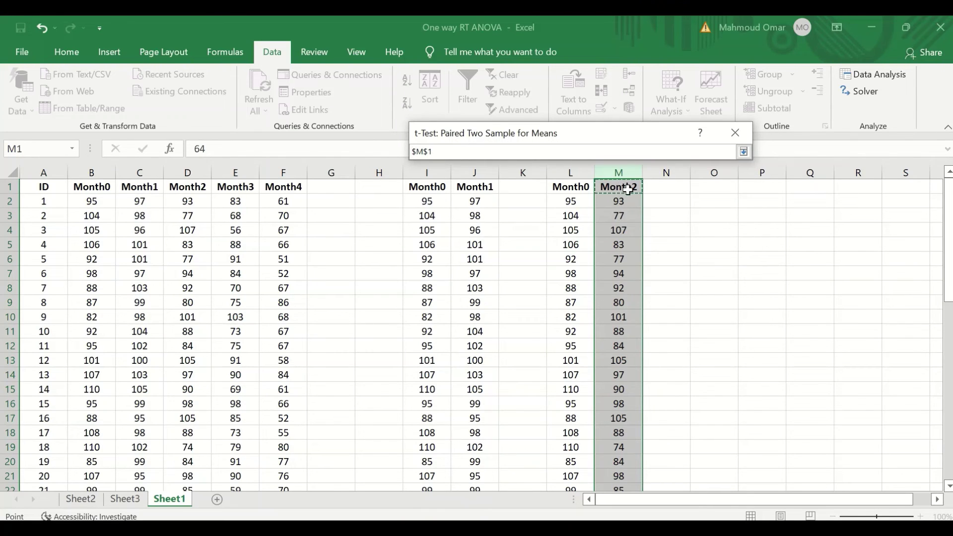
left_click_drag(628, 190, 625, 461)
left_click(743, 152)
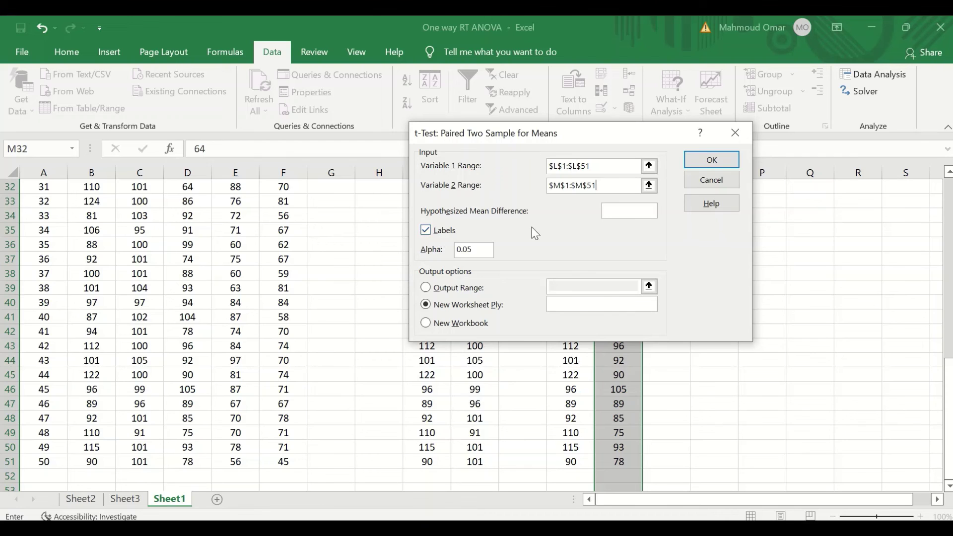
left_click(713, 160)
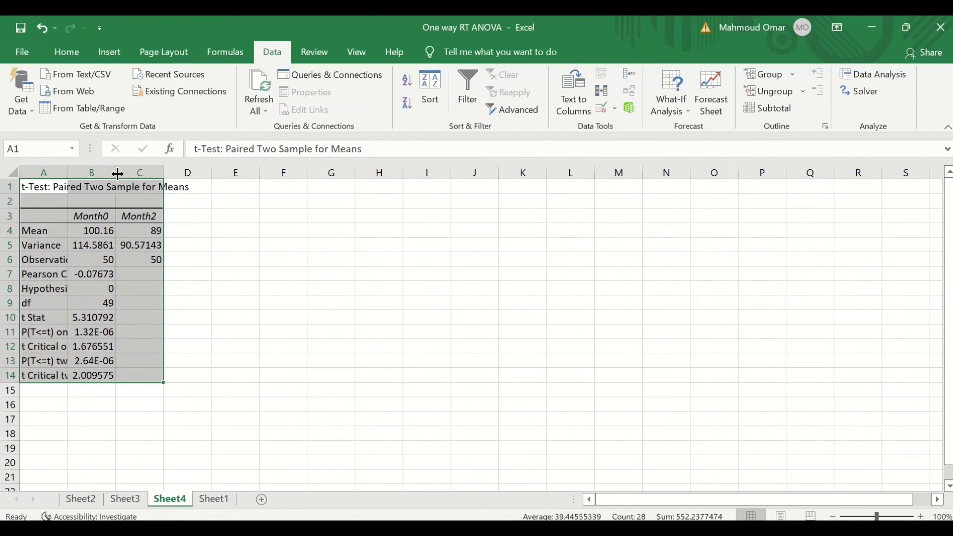
Step: Widen column B and autofit column A of the Month0–Month2 t-test output, and select the two-tail P-value in B13
left_click(271, 275)
double_click(115, 173)
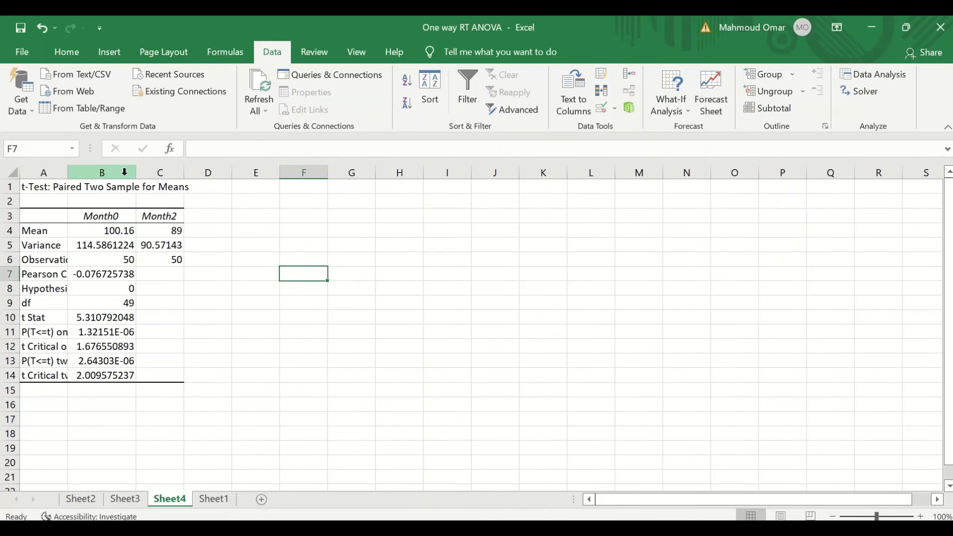
left_click_drag(136, 172, 219, 183)
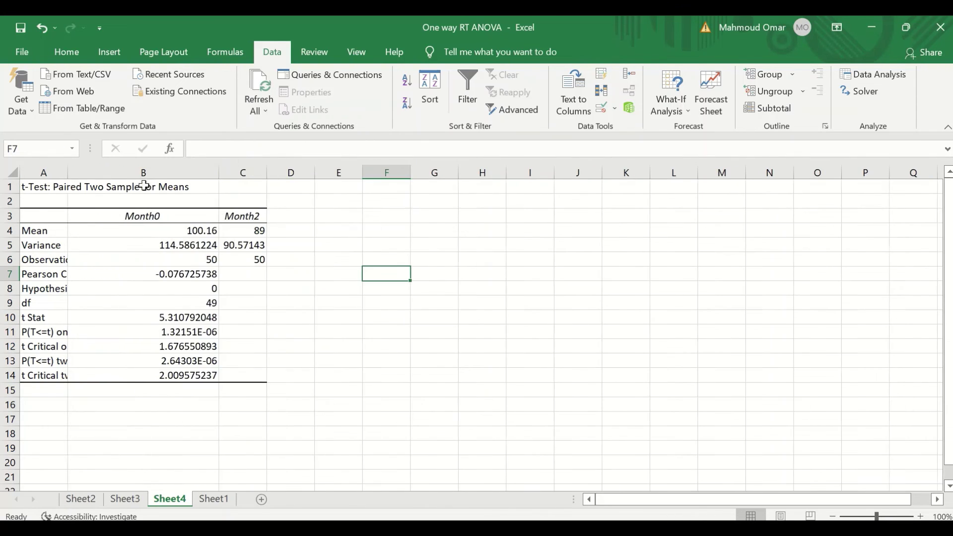
left_click(10, 362)
left_click(163, 361)
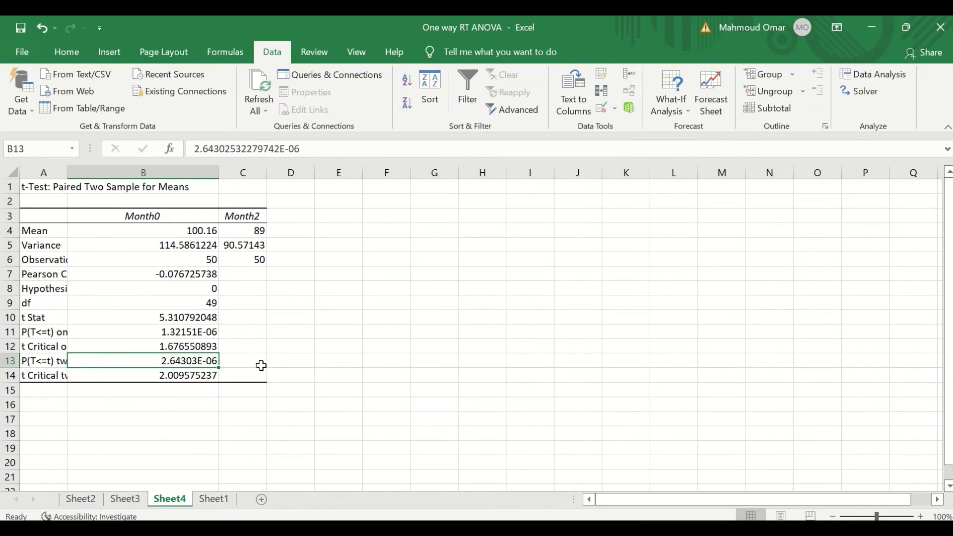
double_click(68, 169)
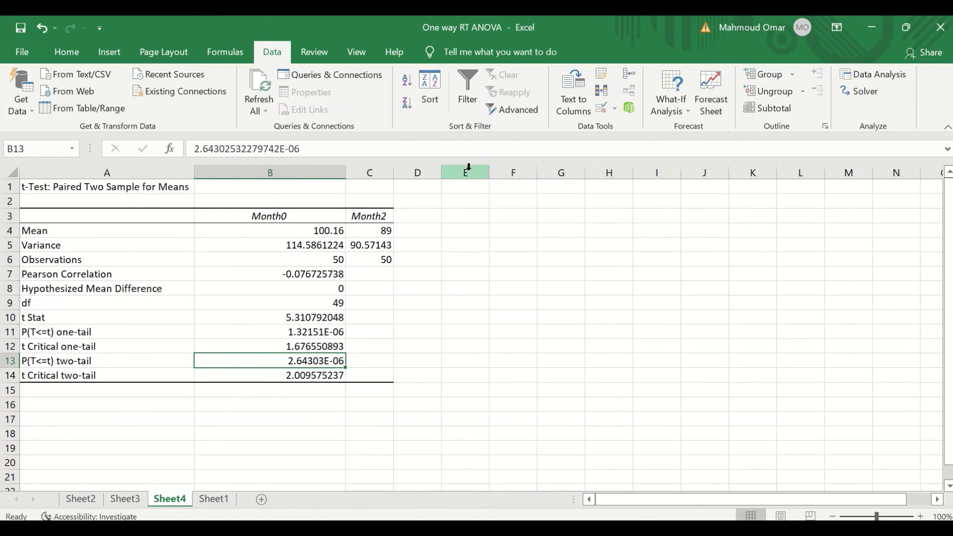
Step: Reduce the two-tail P-value in B13 to no decimal places
left_click(66, 52)
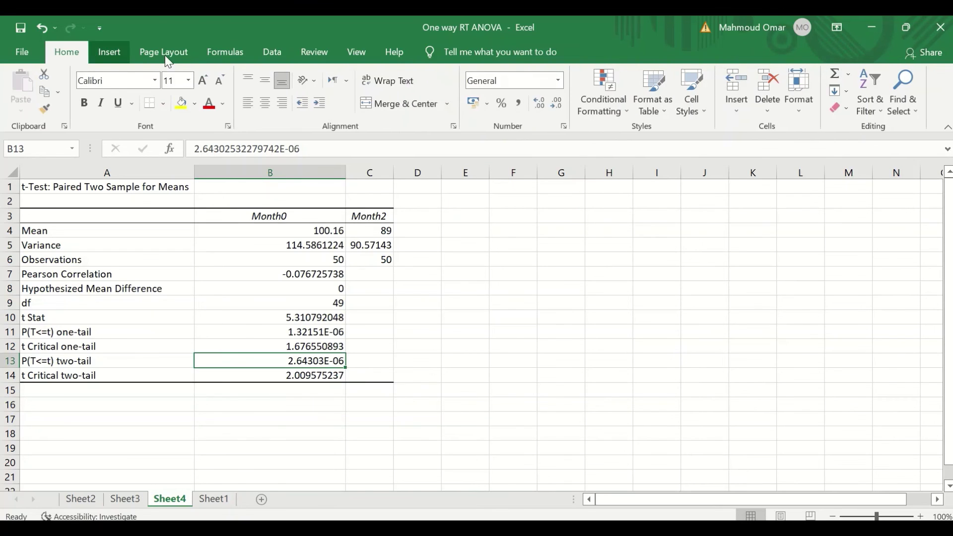
left_click(563, 109)
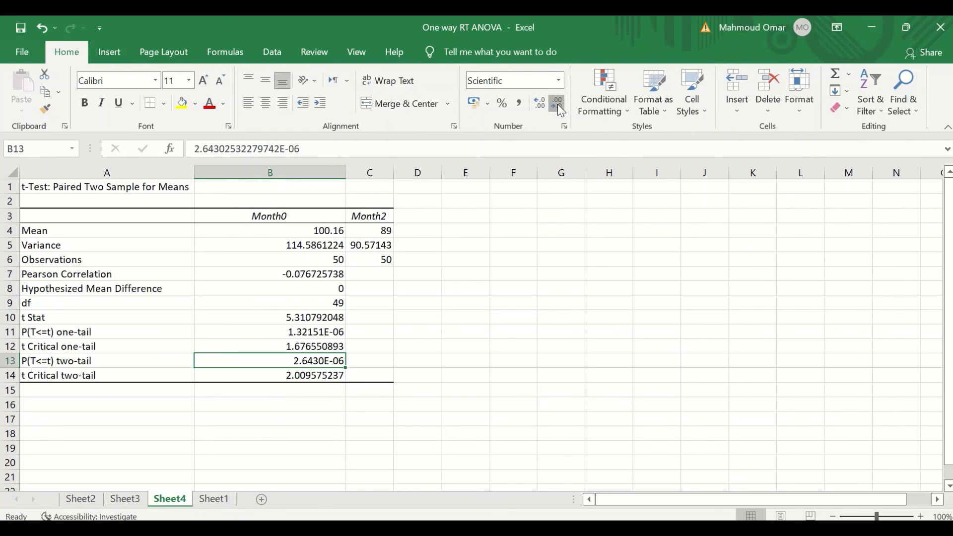
left_click(563, 110)
left_click(562, 110)
left_click(561, 109)
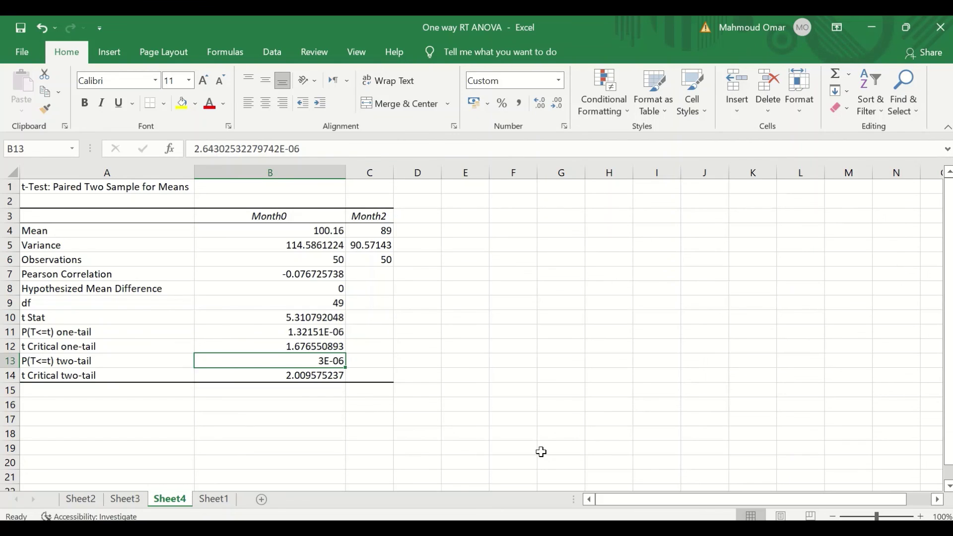
Step: Revisit the Month0–Month1 t-test output on Sheet3 and return to the start of the monthly data on Sheet1
left_click(127, 500)
left_click(212, 500)
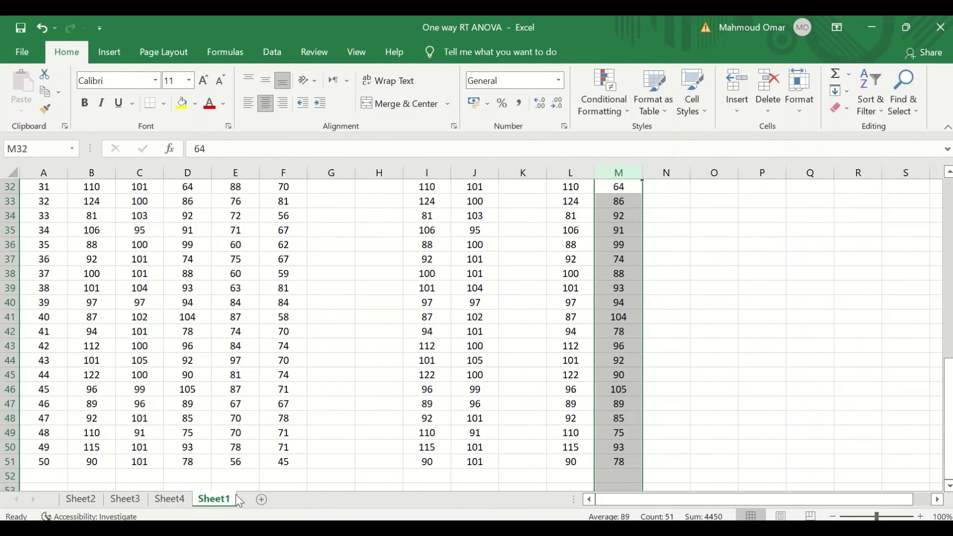
scroll(476, 387, "up", 10)
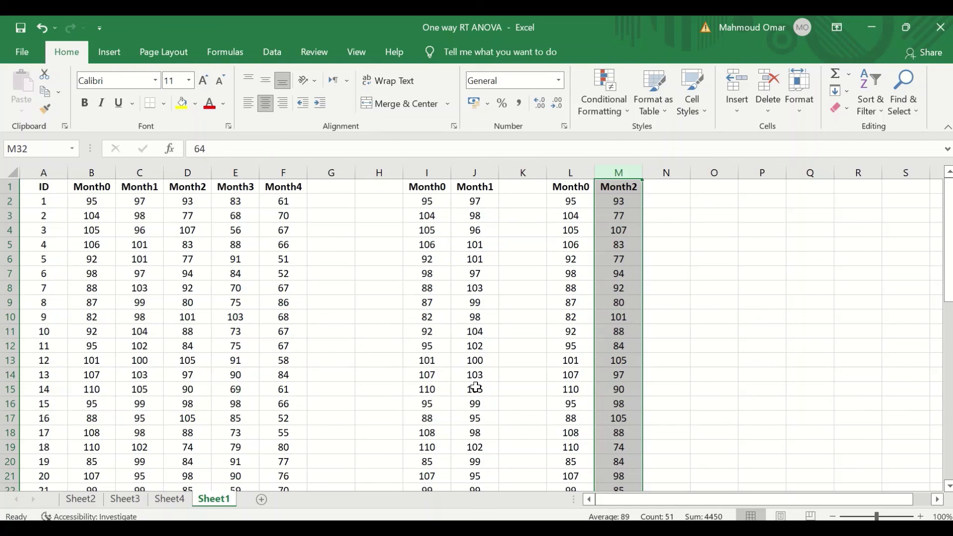